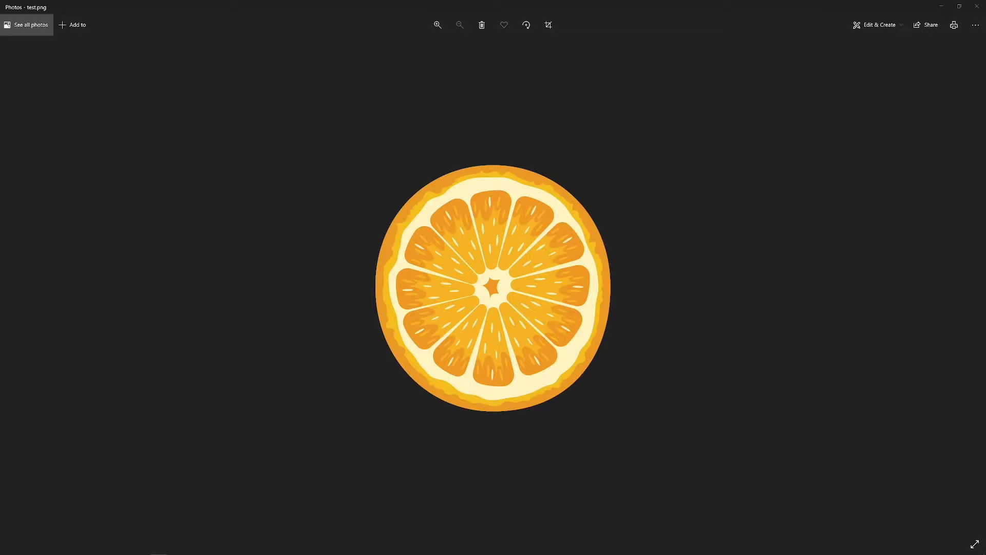
Step: Step through ExplainingConcept.png and ExplainingConceptSizes.png to the green-background bg.png texture in Photos
key(Left)
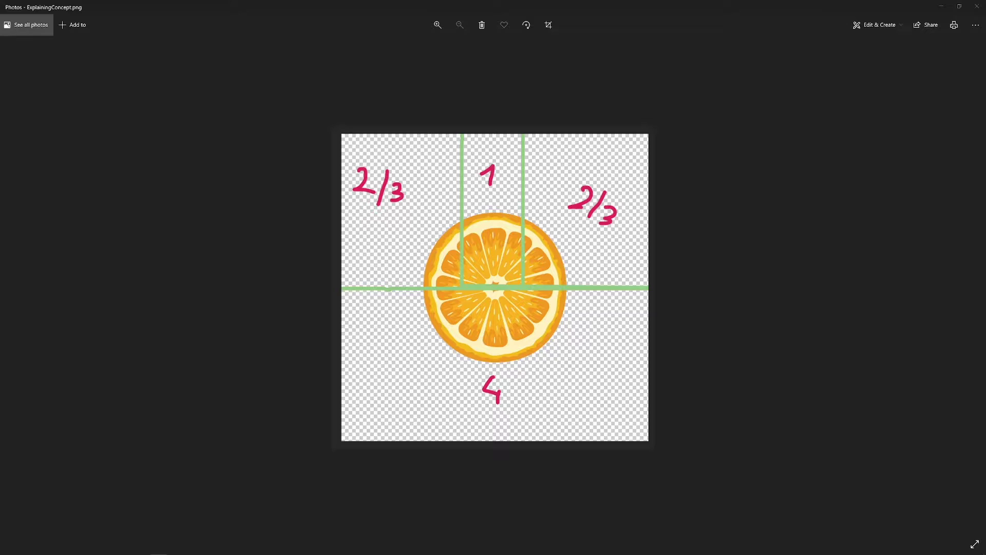
key(Right)
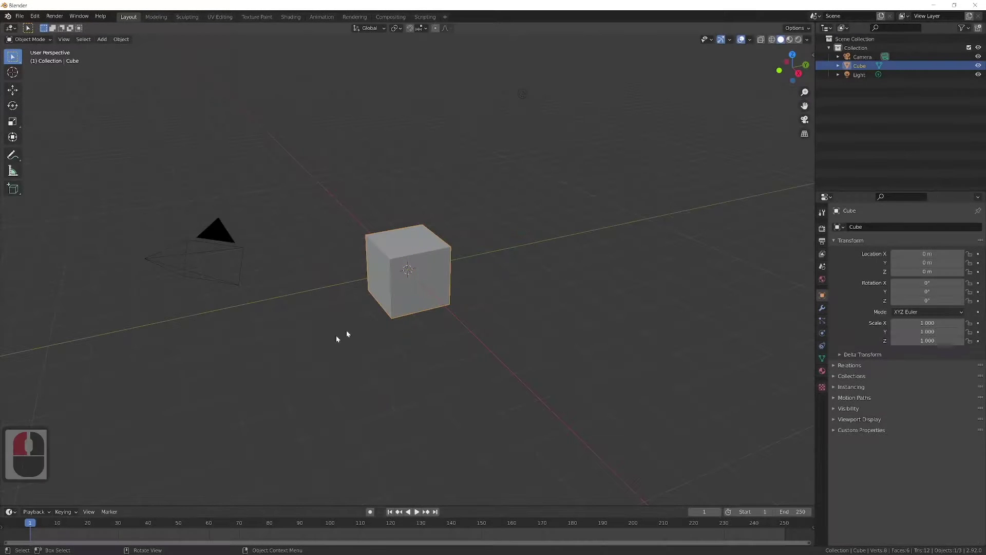
Step: Replace the default cube with a plane at the origin
click(395, 302)
key(Delete)
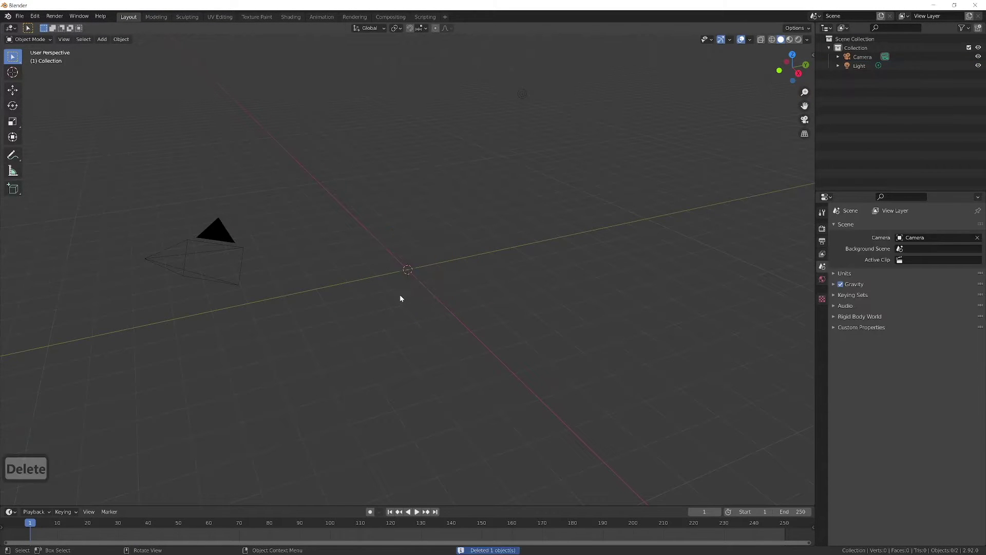
key(shift+a)
mouse_move(399, 296)
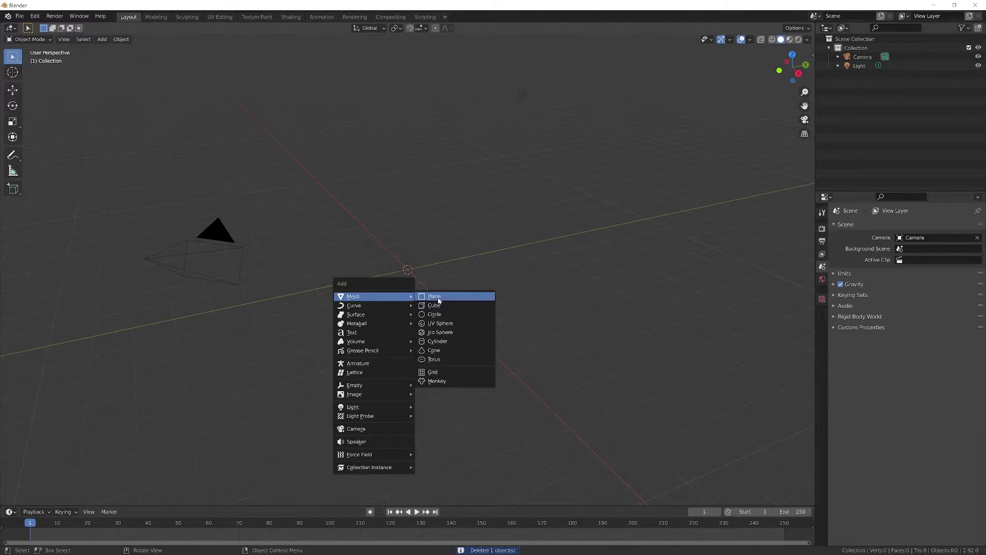
click(437, 296)
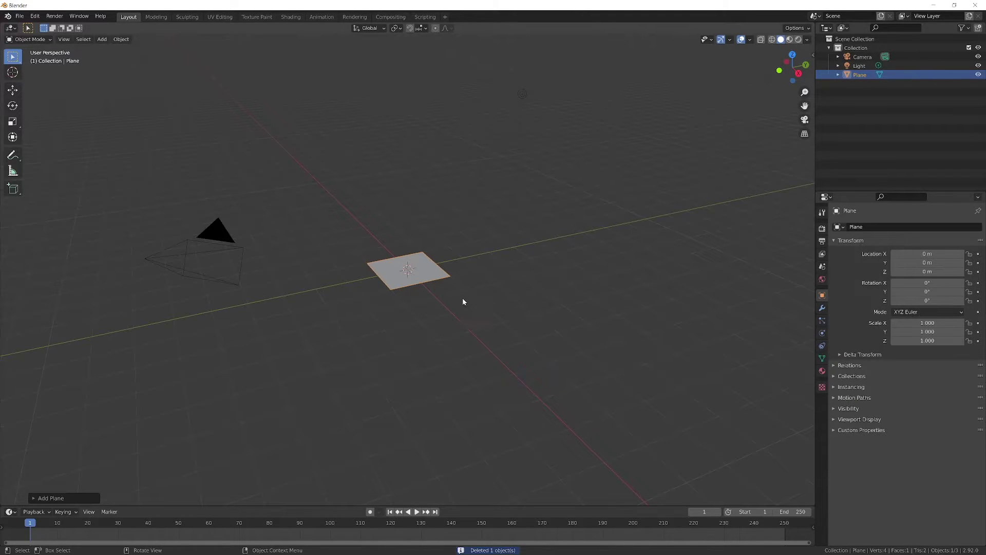
scroll(463, 302, up, 2)
middle_drag(464, 304, 463, 326)
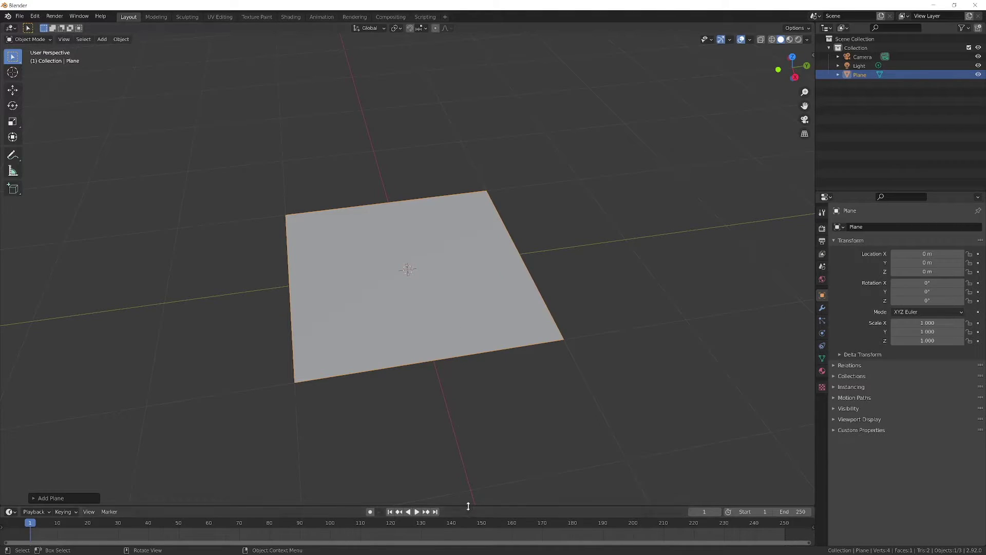
Step: Turn the enlarged bottom area into a Shader Editor and give the plane a new material named BaseMaterial
drag(467, 507, 480, 370)
click(10, 376)
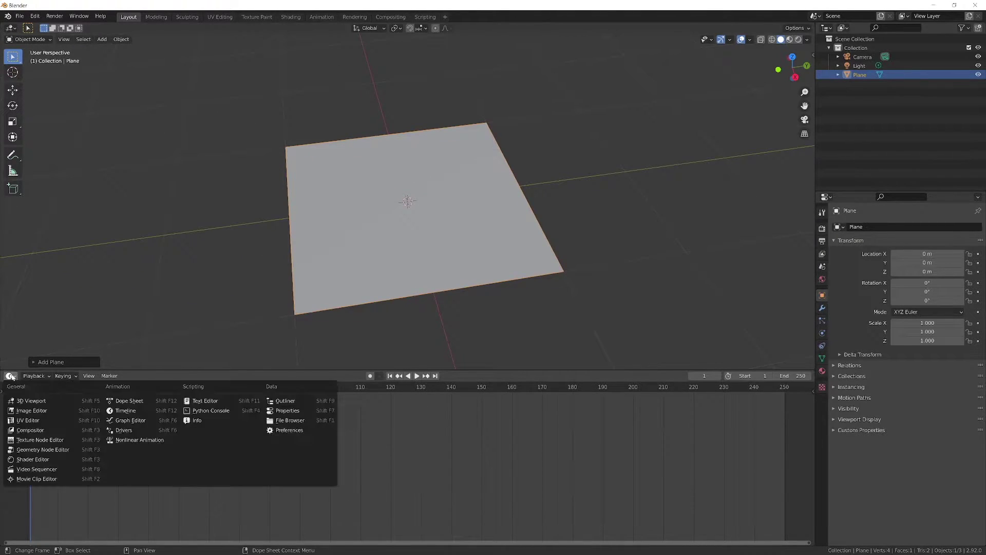
click(48, 460)
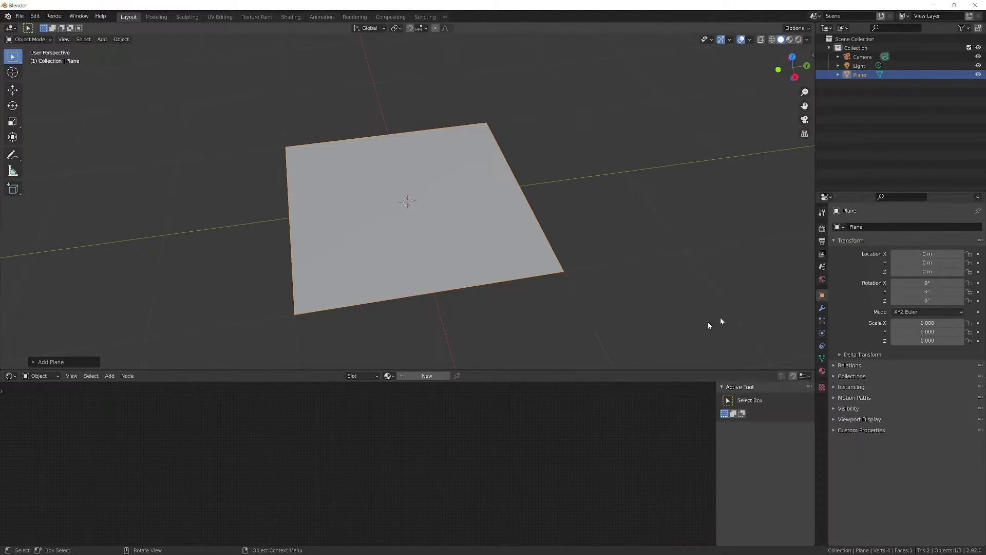
click(822, 369)
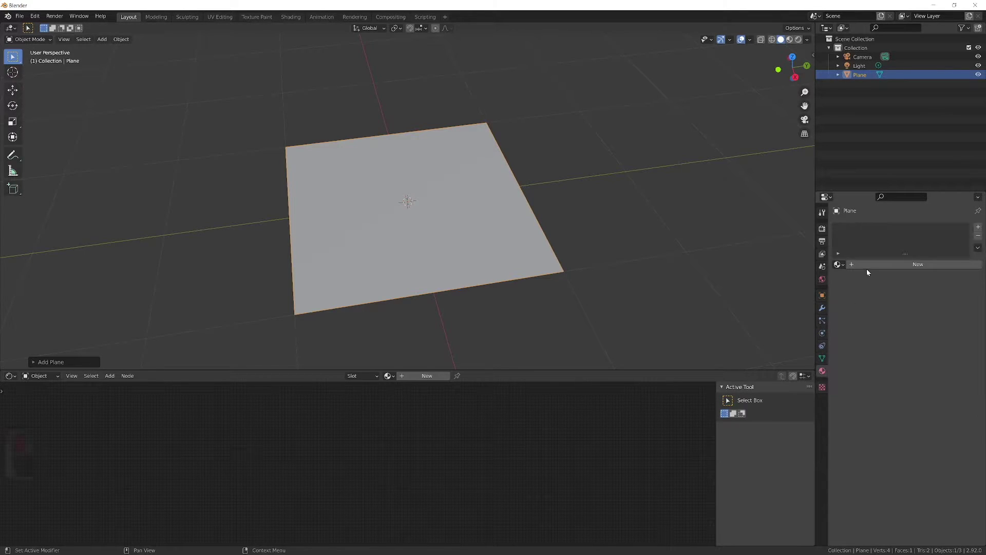
click(876, 266)
double_click(872, 229)
text(BaseMaterial)
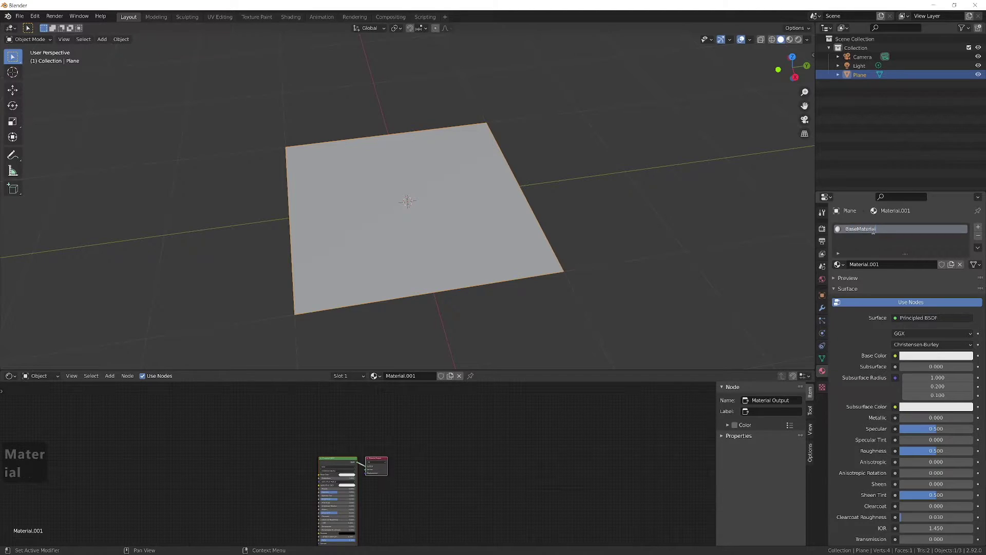
key(Return)
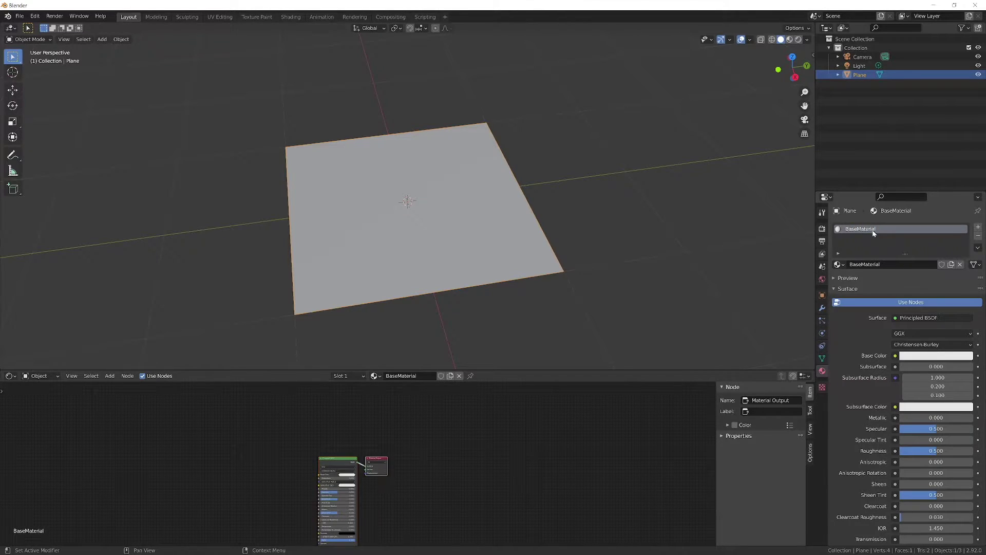
Step: Feed an Image Texture node loaded with OrangeFlipTexture.png into BaseMaterial's Base Color
scroll(324, 429, up, 3)
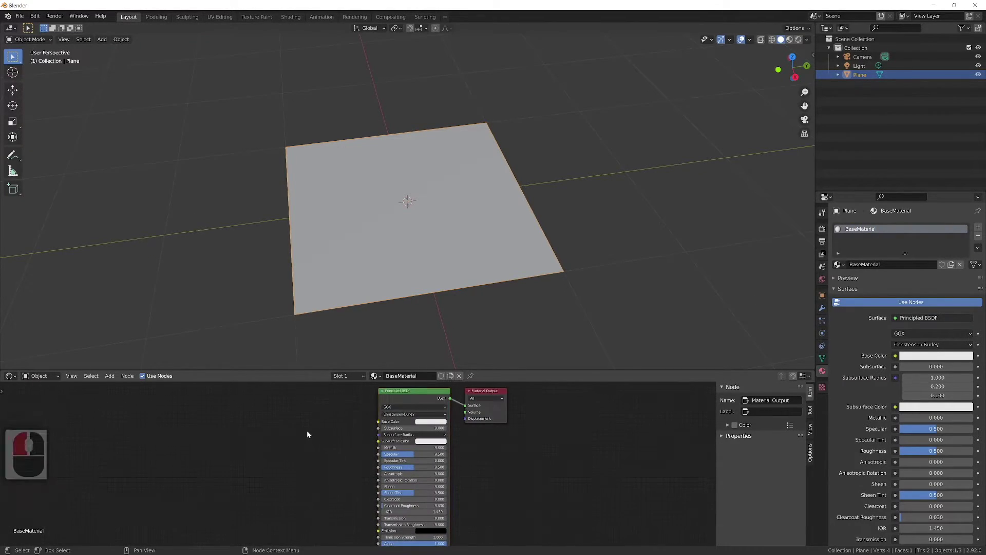
key(shift+a)
mouse_move(308, 470)
click(360, 386)
click(328, 434)
drag(319, 430, 378, 421)
click(303, 445)
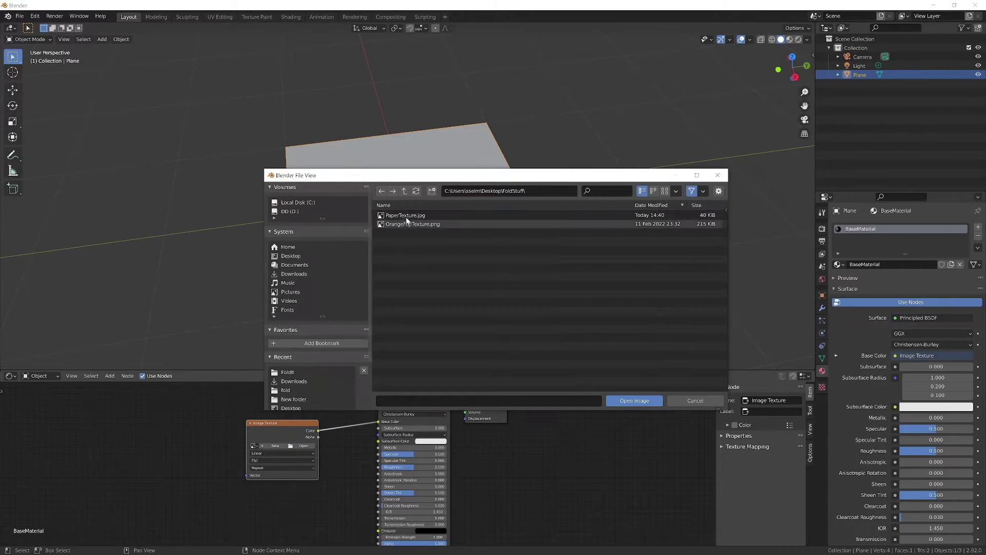
click(406, 216)
click(411, 224)
click(634, 400)
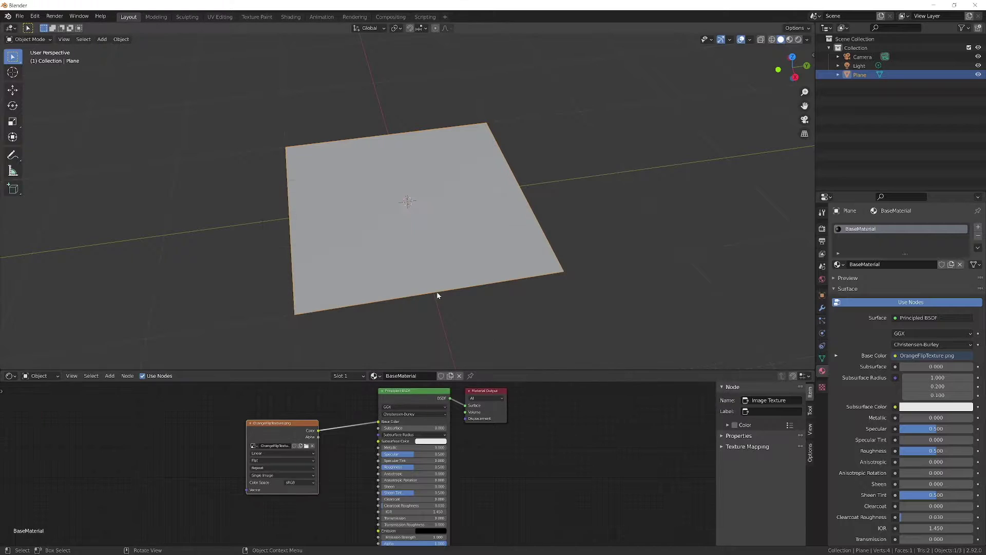
Step: View the textured plane in Material Preview from above
click(789, 40)
middle_drag(411, 164, 440, 192)
middle_drag(393, 233, 498, 249)
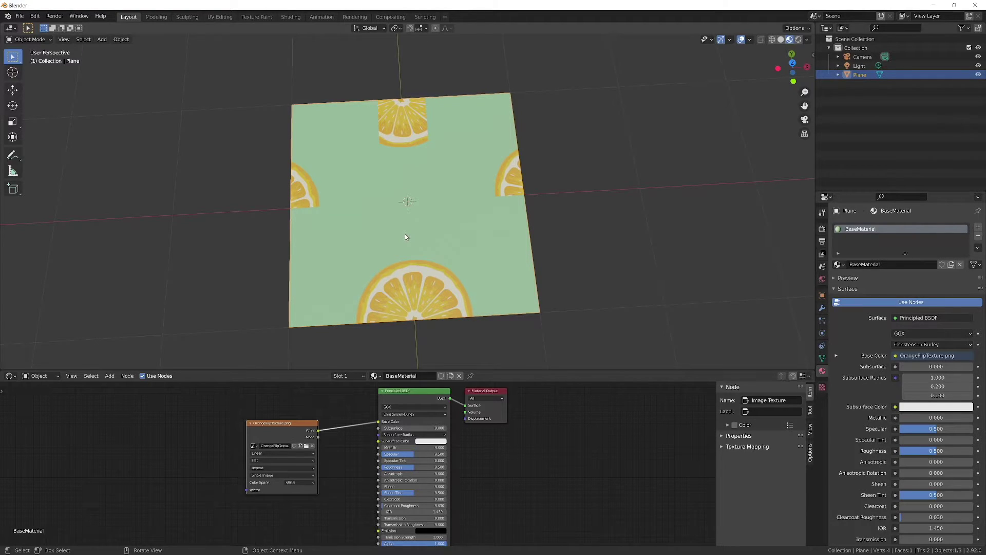
Step: In Edit Mode, add two horizontal loop cuts and a vertical cut through the centre
key(Tab)
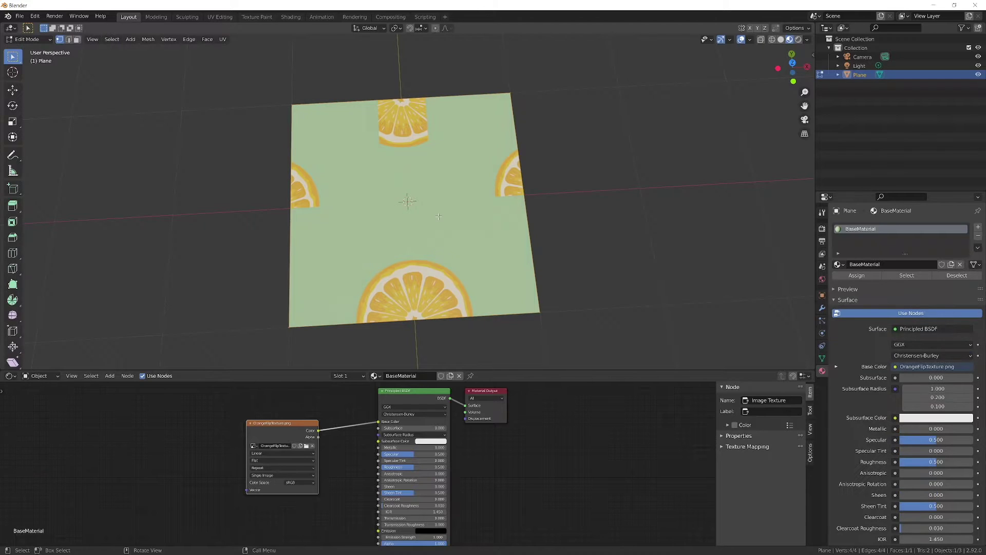
key(ctrl+r)
click(480, 203)
click(532, 211)
key(ctrl+r)
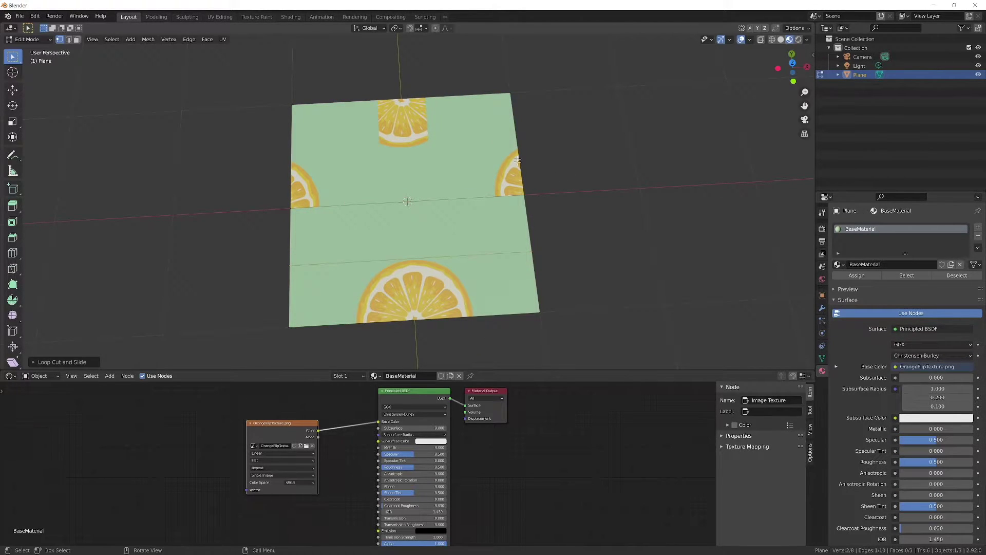
click(522, 134)
click(454, 196)
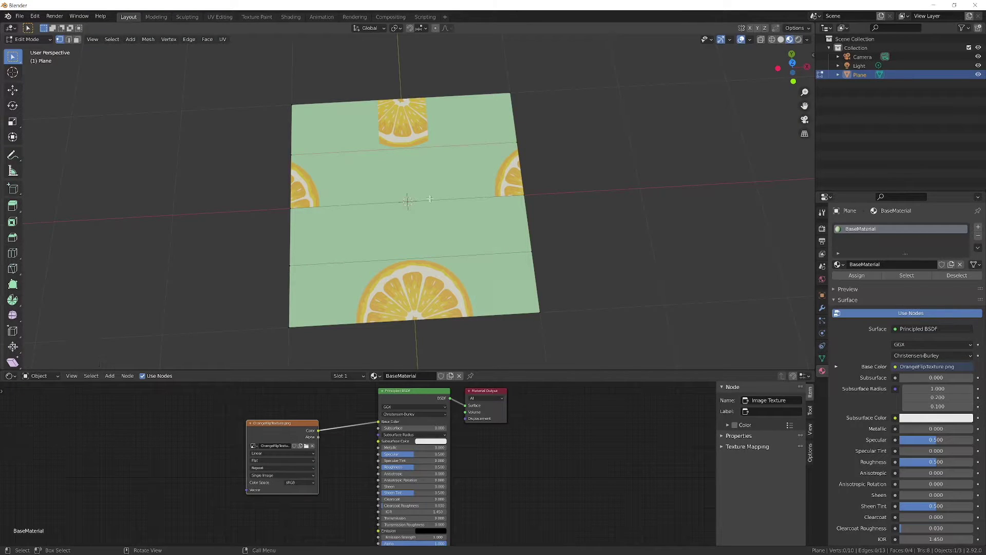
key(ctrl+r)
click(402, 150)
click(402, 150)
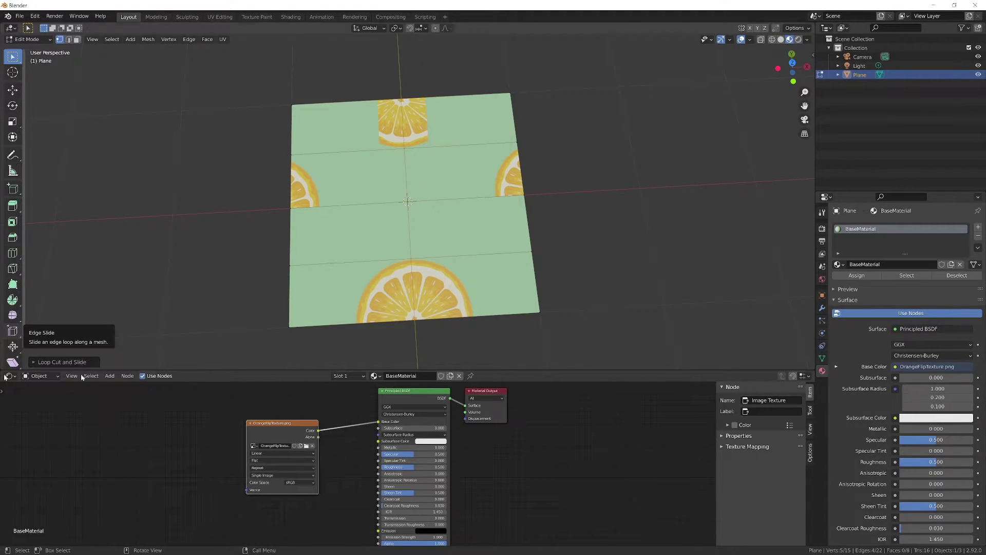
Step: Add a left vertical loop cut slid by 0.21875
click(386, 152)
key(ctrl+r)
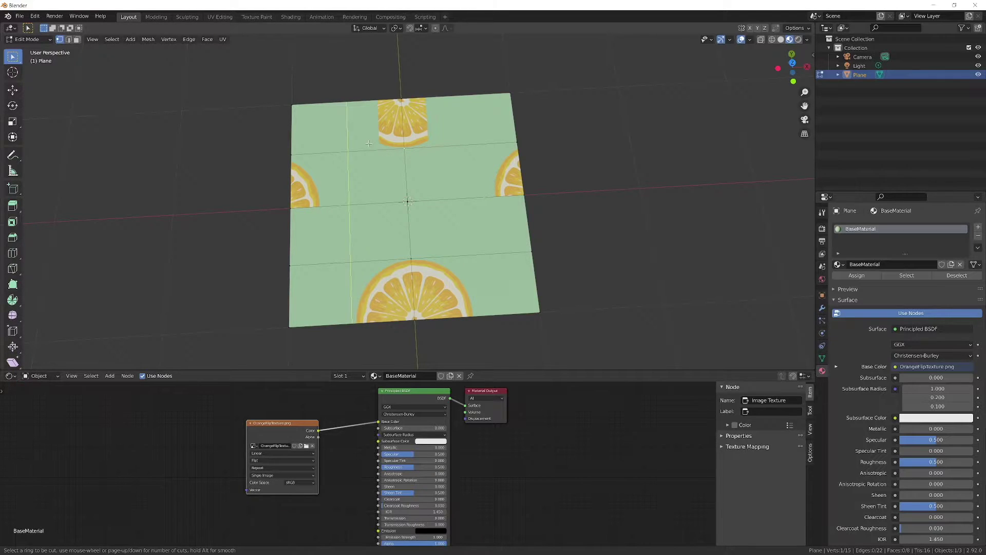
click(369, 143)
click(362, 147)
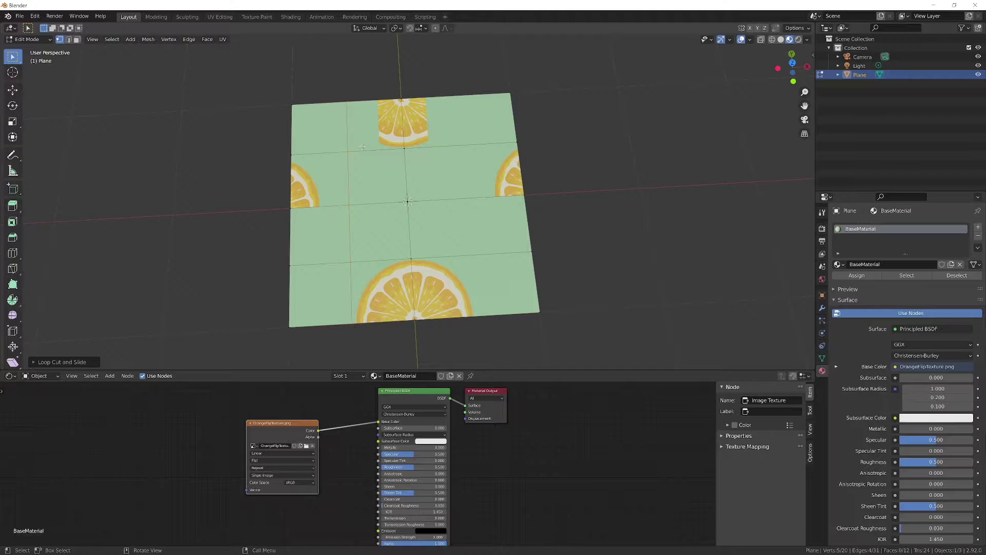
key(ctrl+z)
key(ctrl+r)
click(366, 149)
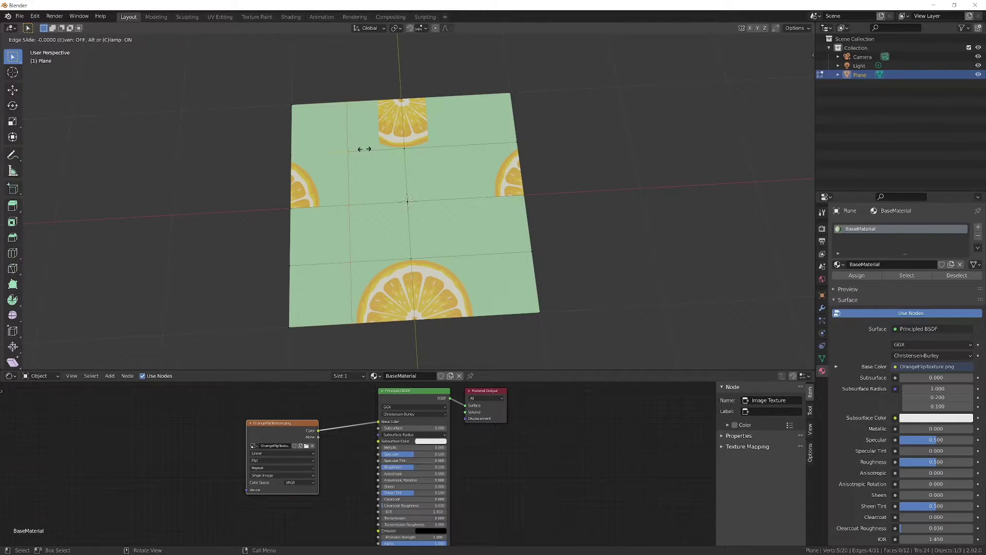
text(0.21875)
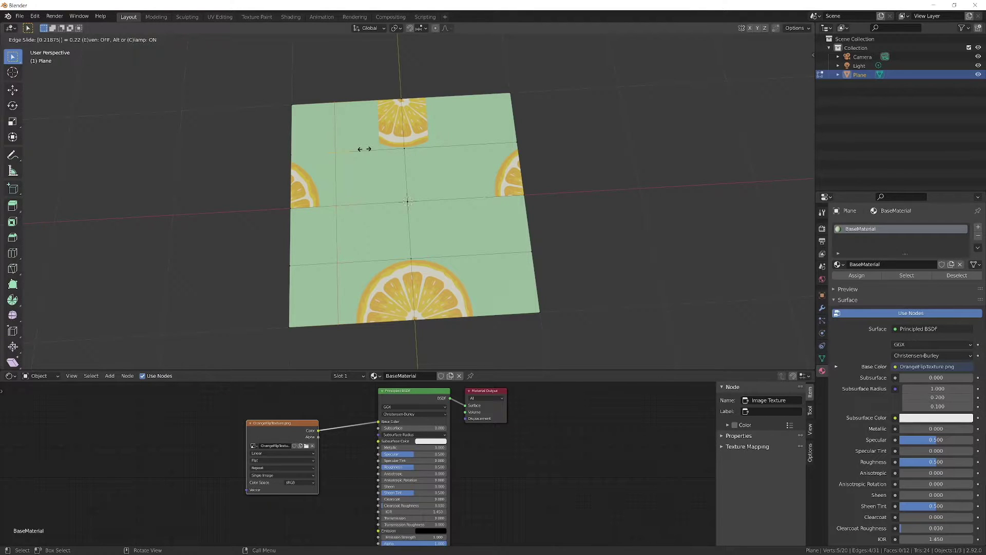
key(Return)
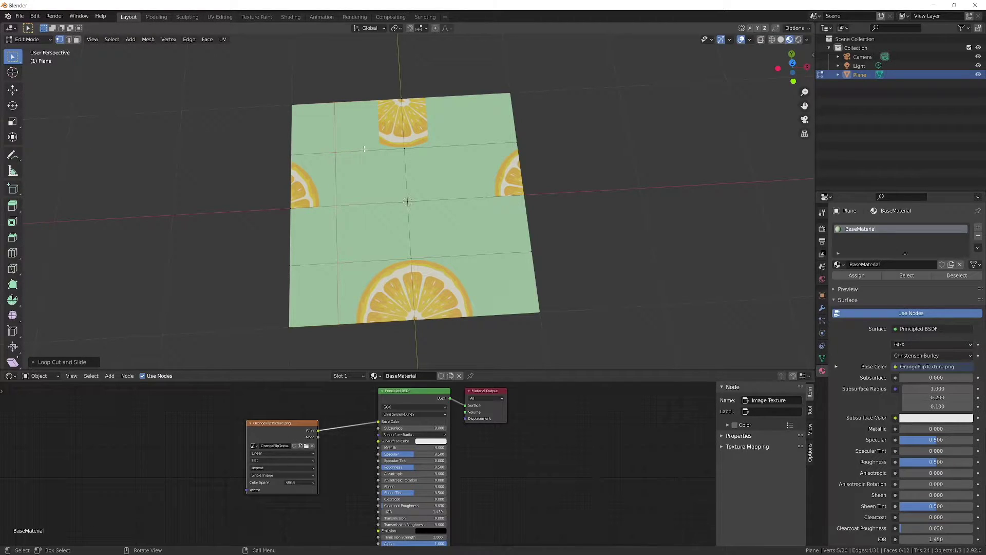
Step: Add a right vertical loop cut slid by -0.21875, then select the middle edge loop
key(ctrl+r)
click(467, 139)
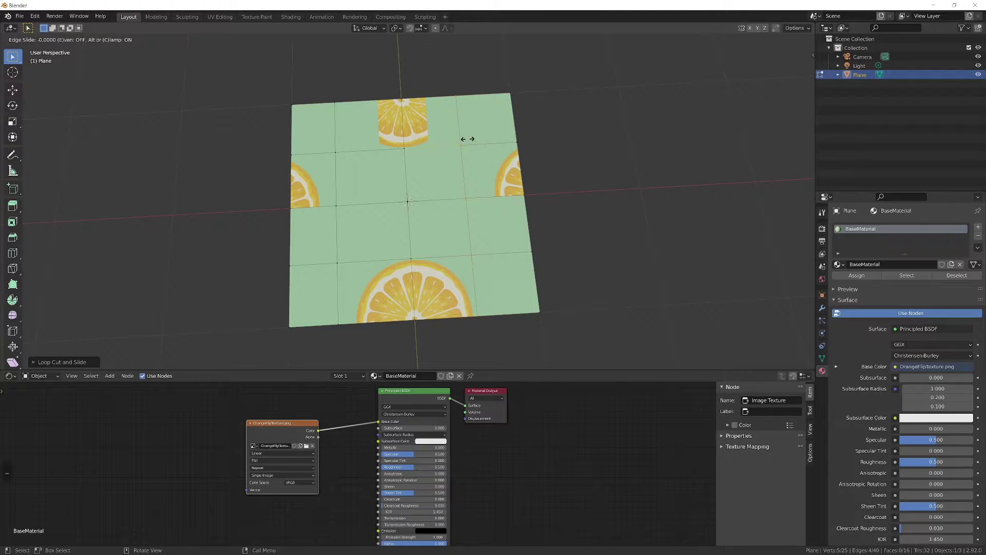
text(-0.21875)
key(Return)
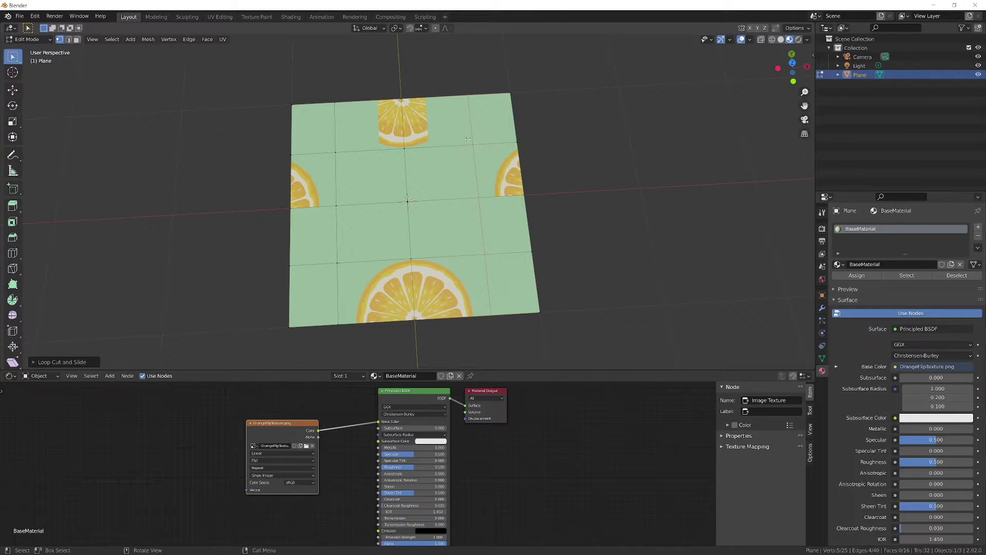
click(68, 40)
alt+click(435, 200)
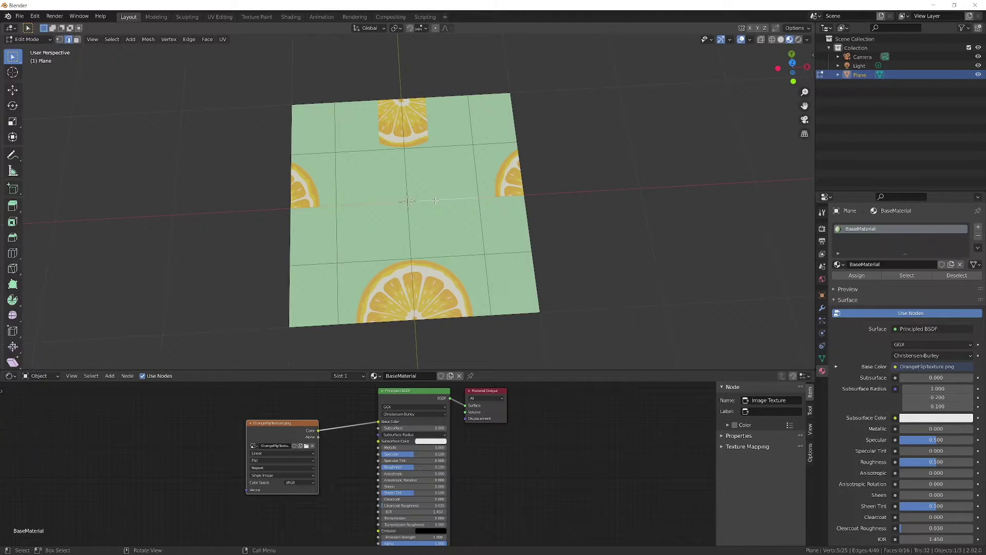
Step: Dissolve the middle edge loop and surrounding centre edges into one large face
key(F3)
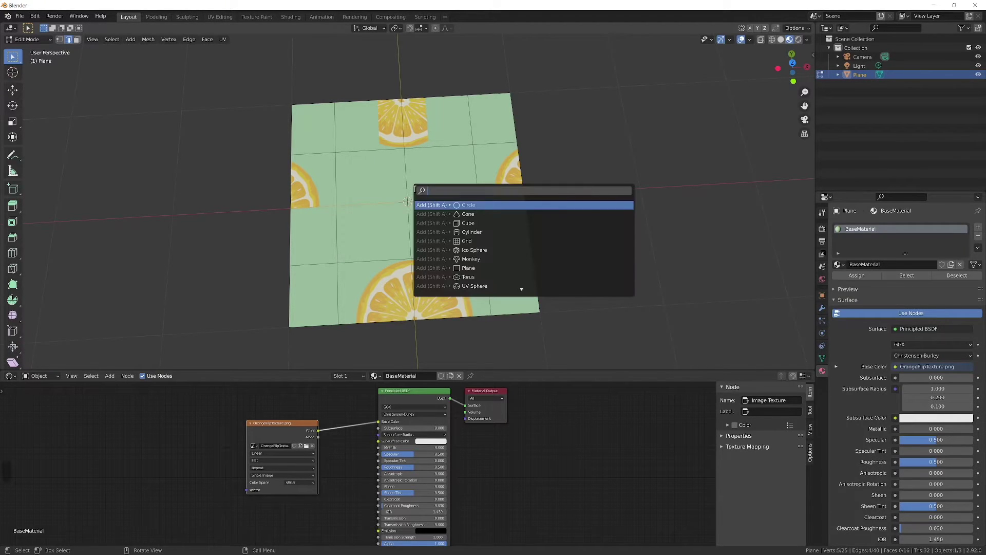
text(dissol)
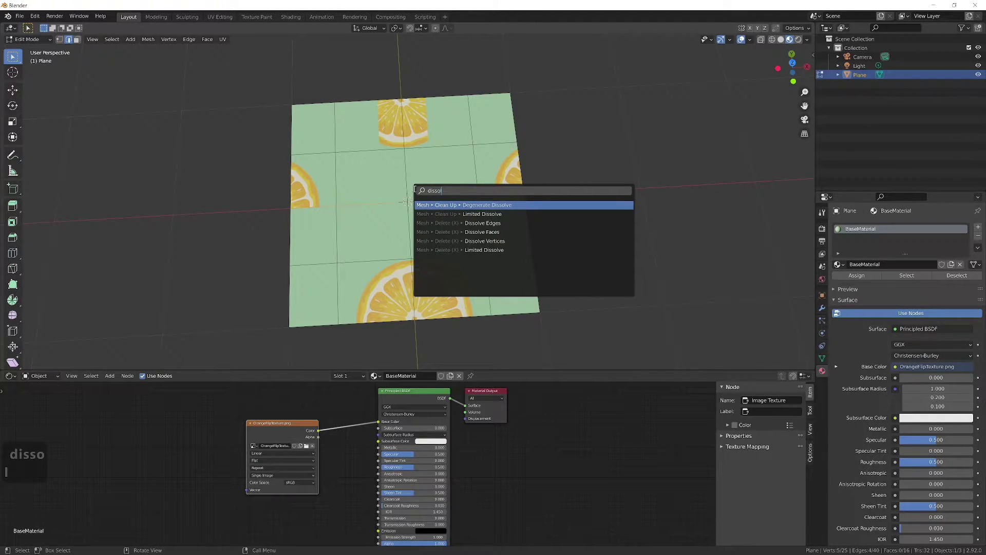
key(Down)
key(Down)
key(Return)
click(407, 178)
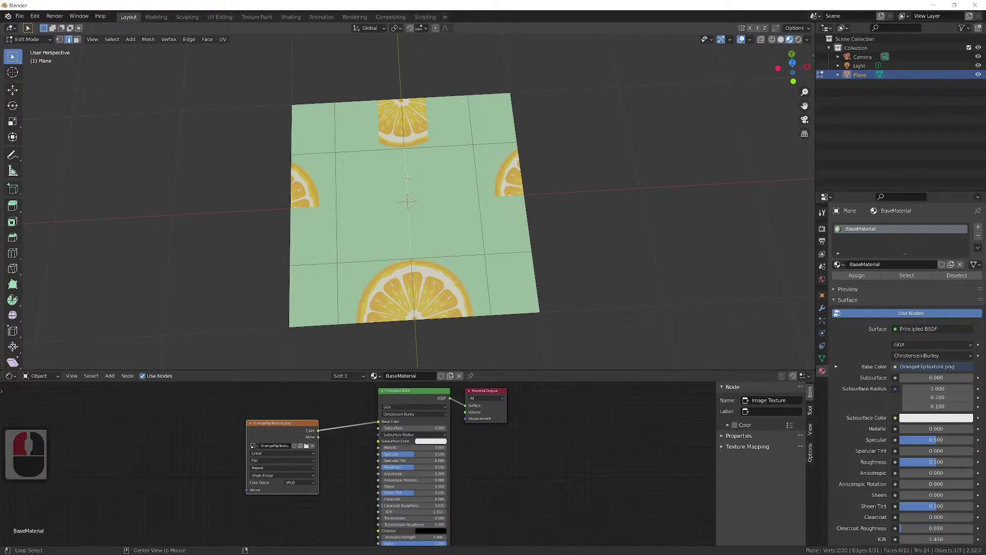
alt+click(406, 177)
key(F3)
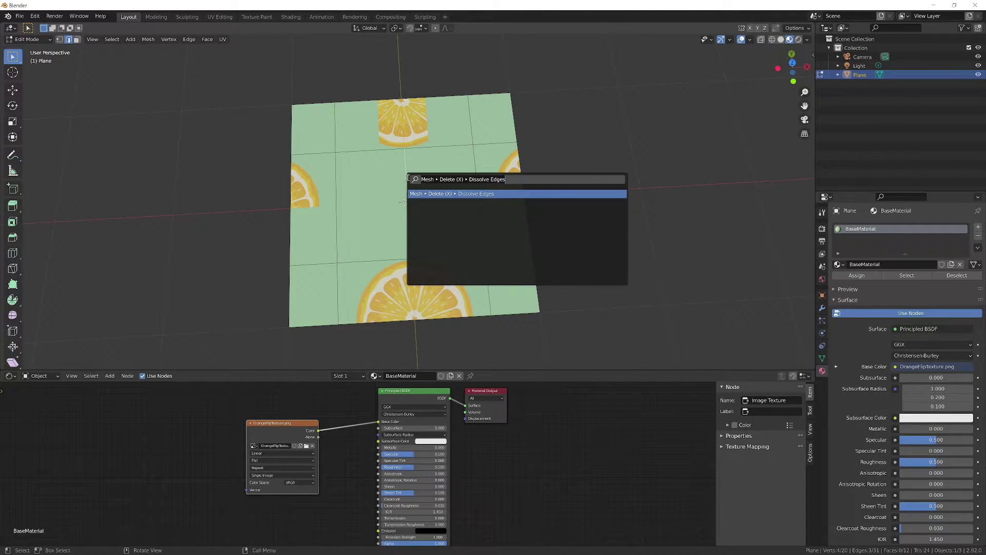
key(Return)
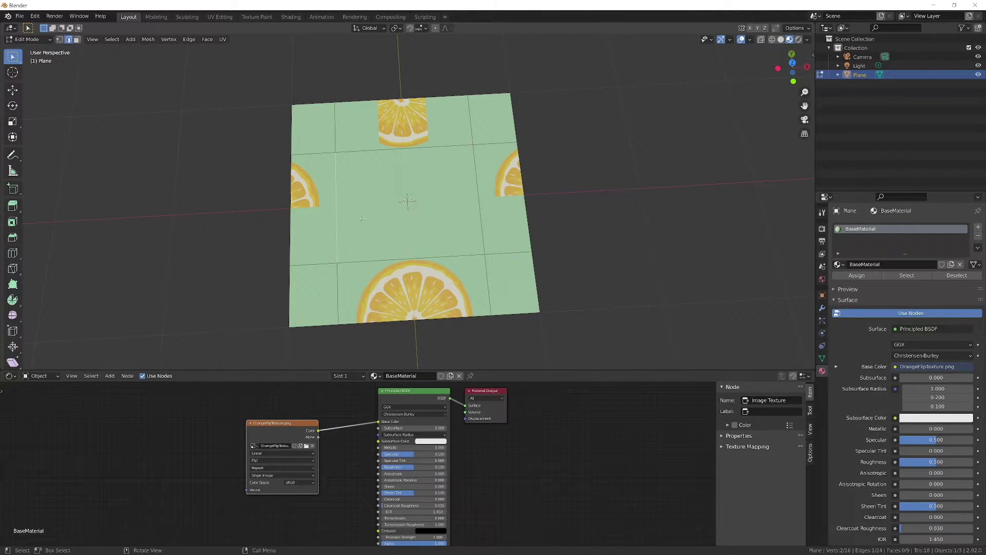
Step: Select the linked faces in face mode and duplicate them as an offset copy
key(3)
key(l)
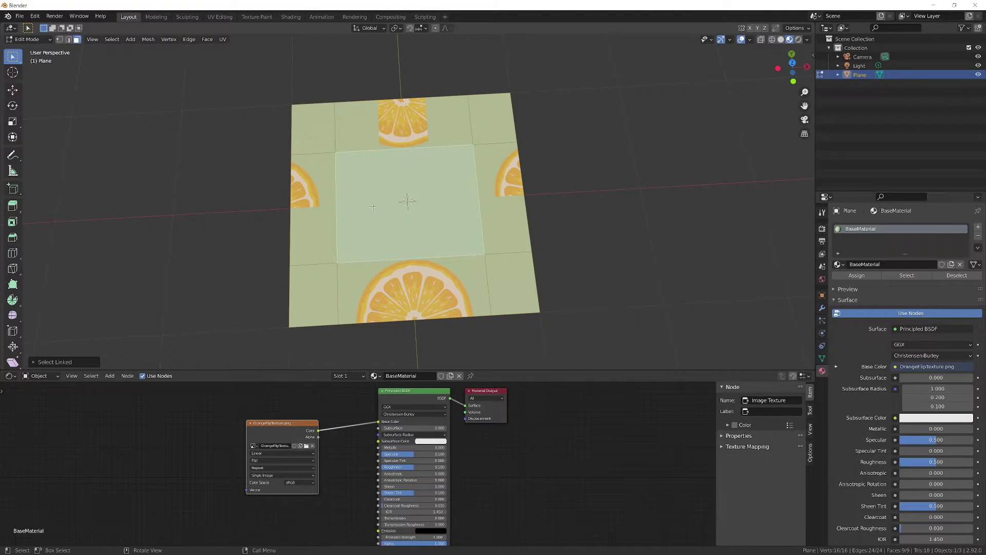
key(shift+d)
click(423, 192)
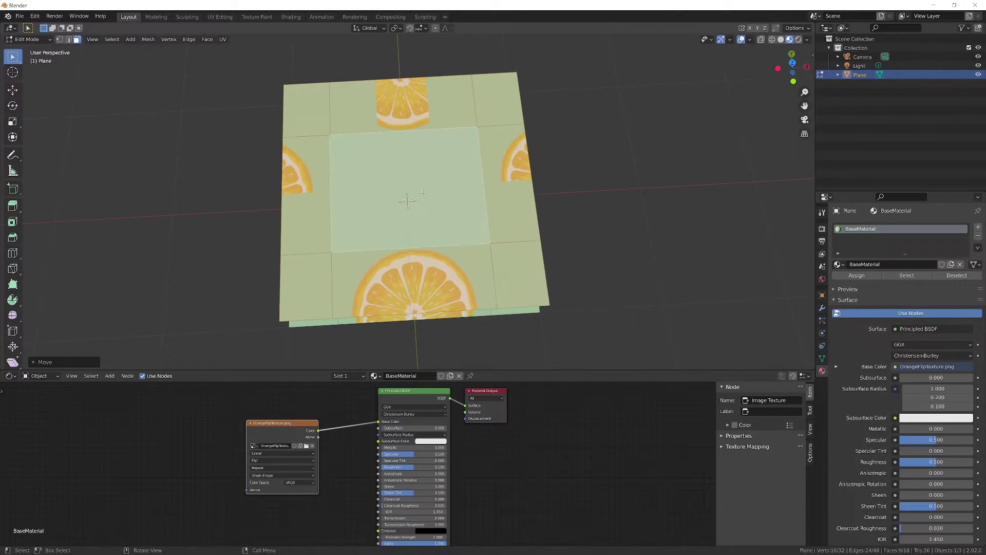
middle_drag(422, 192, 442, 183)
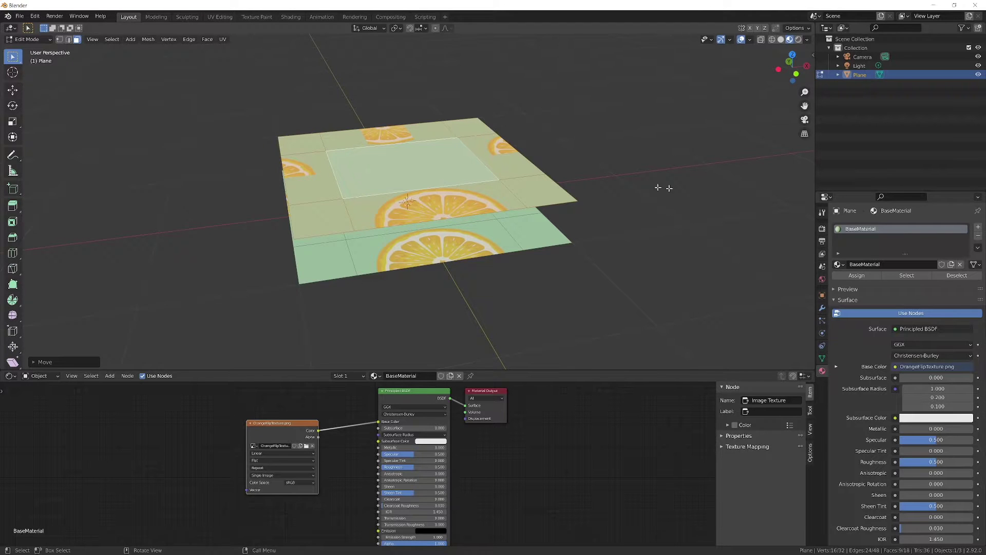
Step: Add a second material slot with a new material named PaperMaterial
click(978, 226)
click(926, 280)
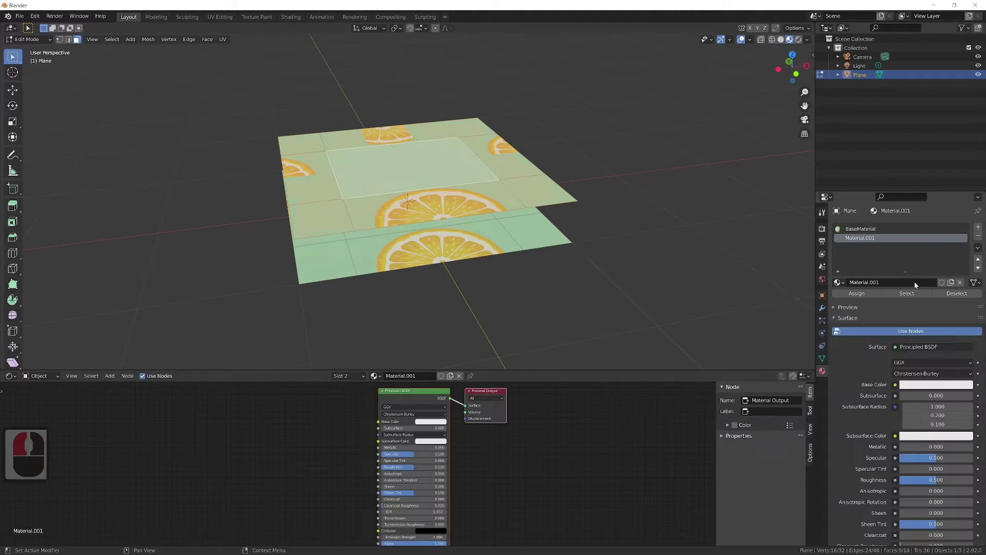
double_click(875, 284)
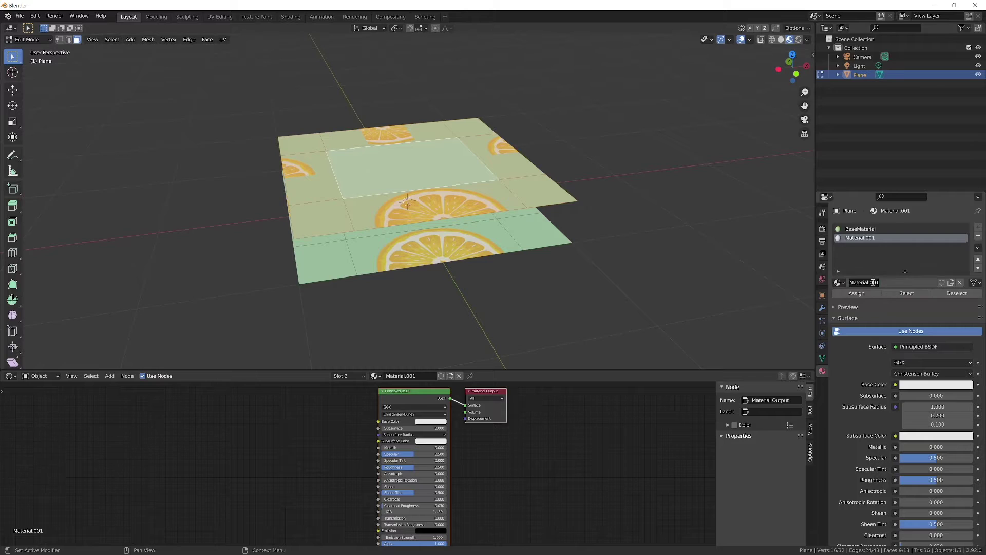
text(PaperMaterial)
key(Return)
Step: Link an Image Texture with PaperTexture.jpg to Base Color and assign PaperMaterial to the duplicated faces
click(252, 428)
key(shift+a)
mouse_move(253, 418)
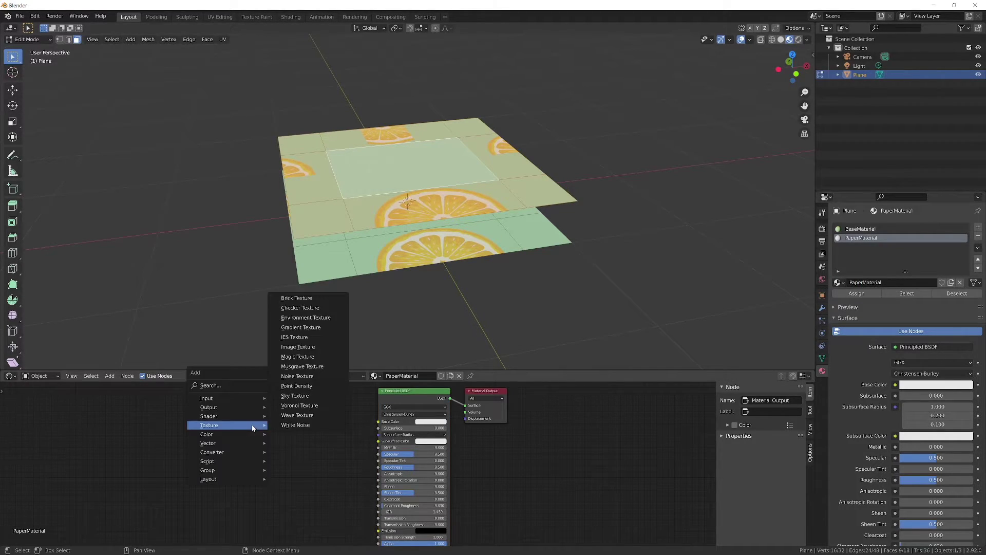
click(308, 347)
click(274, 428)
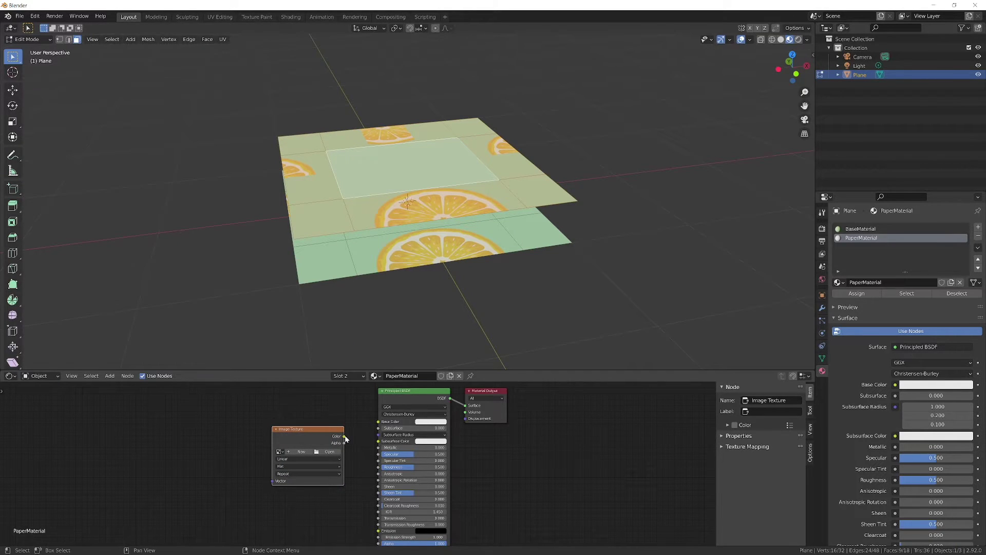
drag(343, 435, 377, 421)
click(328, 451)
click(406, 215)
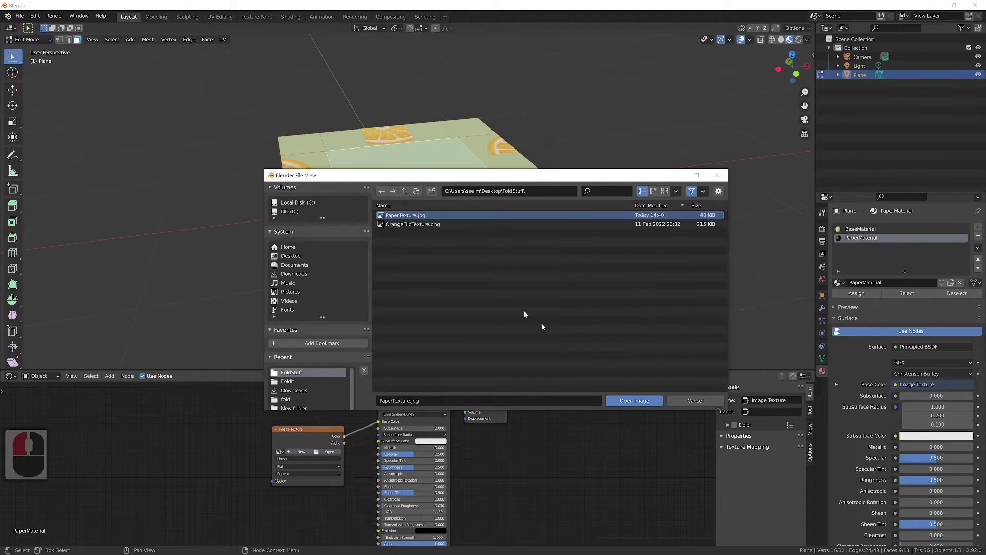
click(634, 400)
click(863, 295)
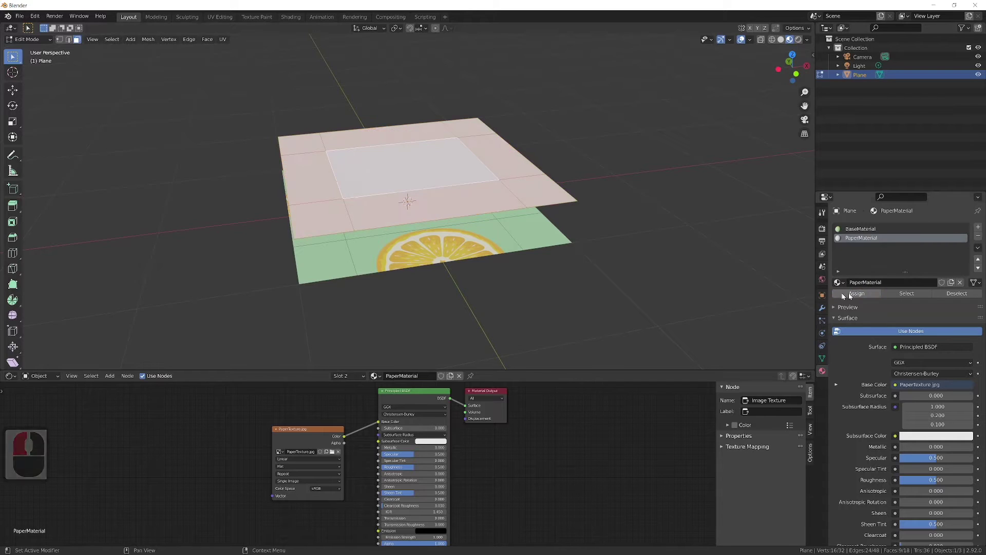
Step: Flip the normals of the duplicated faces
middle_drag(493, 226, 489, 268)
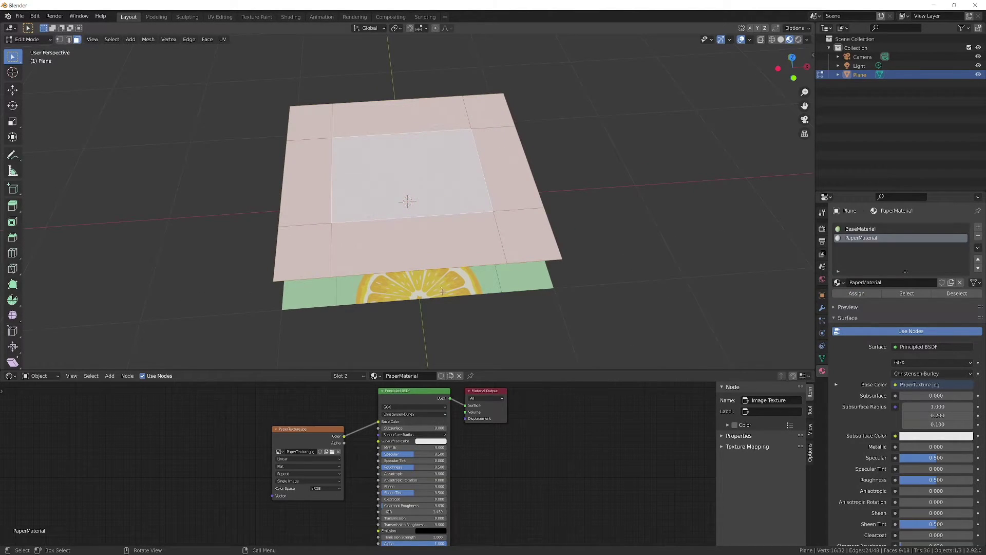
middle_drag(442, 292, 452, 246)
key(F3)
text(flip)
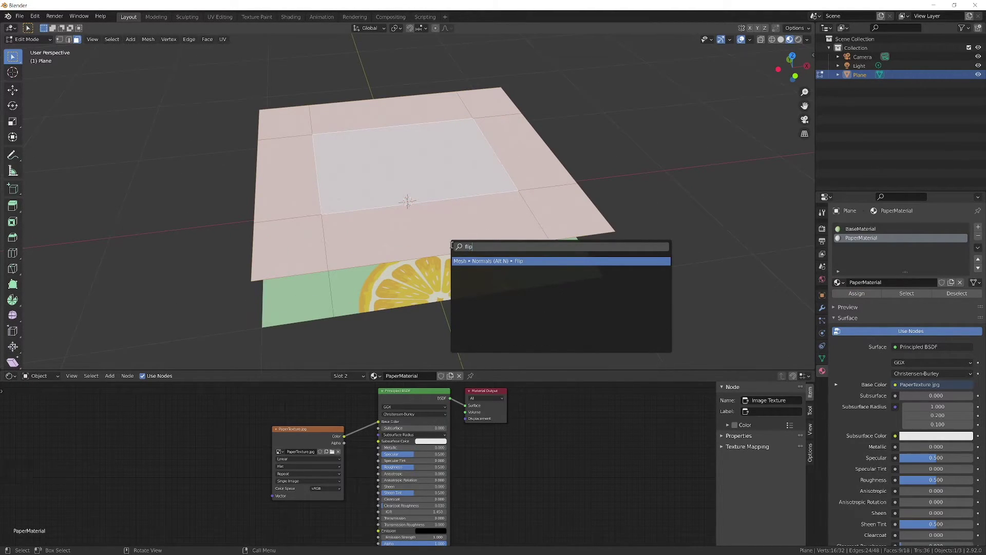
key(Return)
Step: In front view, lower the paper layer along Z to sit just beneath the orange layer
scroll(434, 275, down, 2)
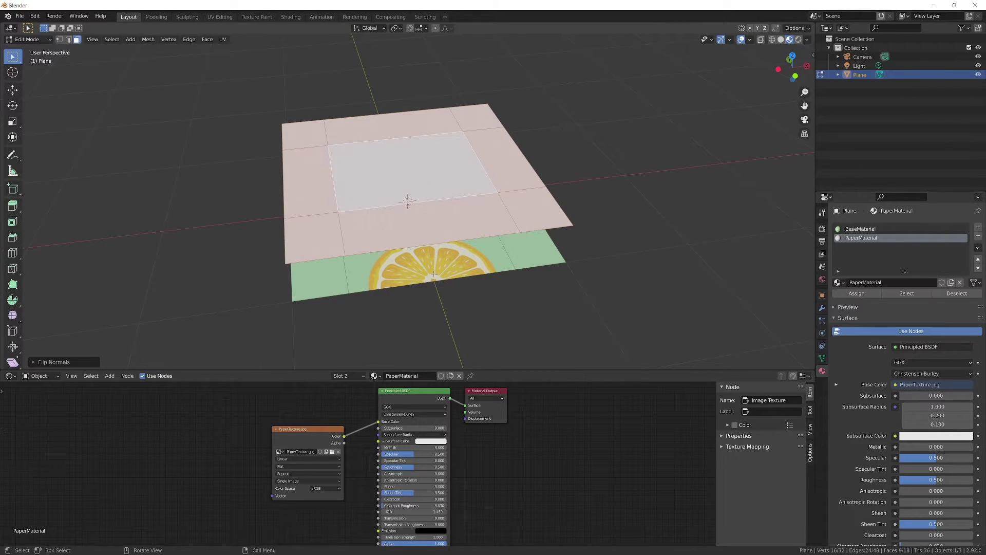
key(KP_1)
scroll(434, 273, up, 3)
key(g)
key(z)
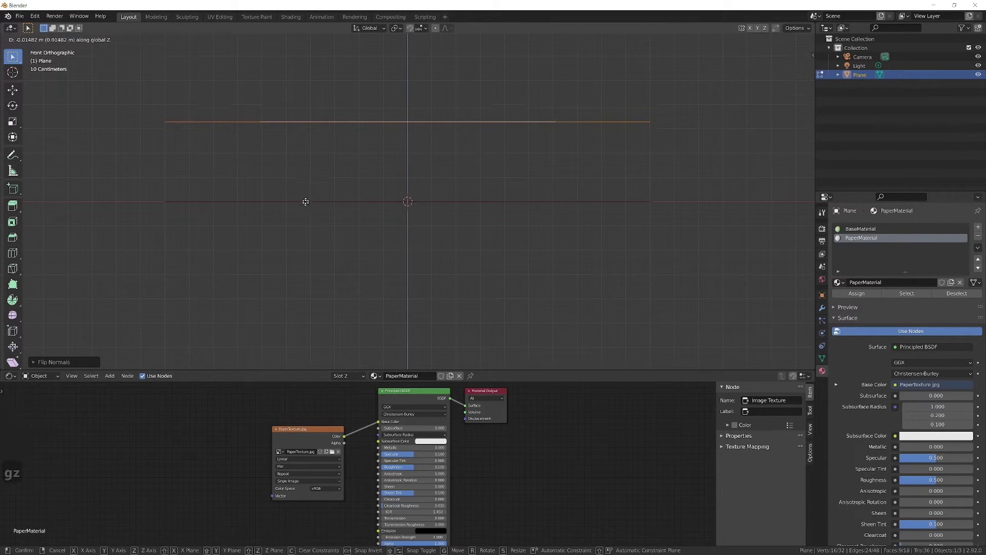
click(178, 202)
scroll(176, 203, up, 7)
shift+middle_drag(176, 203, 334, 252)
scroll(163, 240, up, 9)
shift+middle_drag(170, 300, 400, 243)
scroll(400, 242, up, 3)
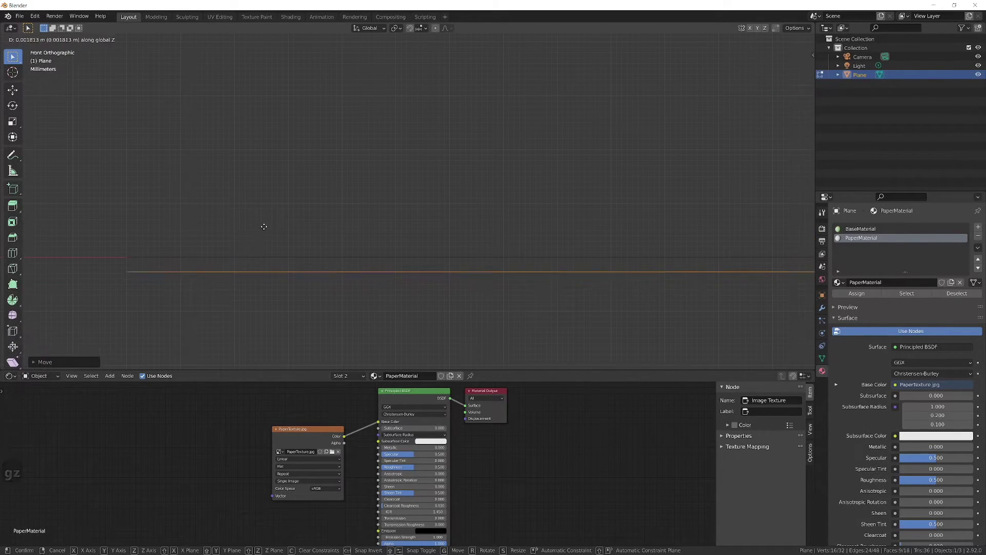
click(264, 215)
middle_drag(264, 215, 275, 257)
scroll(594, 226, down, 17)
Step: Separate the bottom-middle face pair into its own object, Plane.001
middle_drag(594, 226, 557, 178)
click(556, 233)
scroll(556, 234, up, 8)
middle_drag(548, 216, 537, 279)
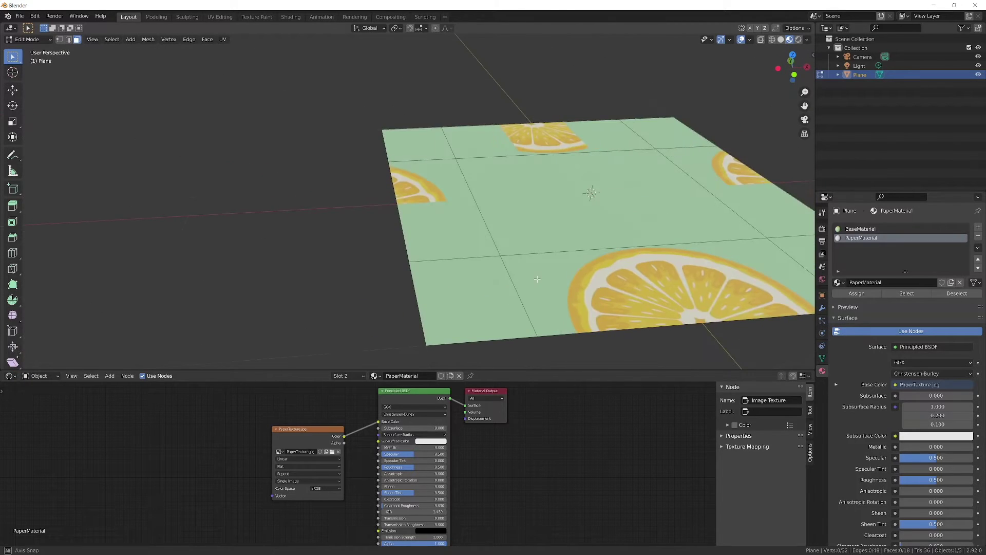
scroll(537, 279, down, 5)
scroll(458, 255, up, 2)
click(401, 293)
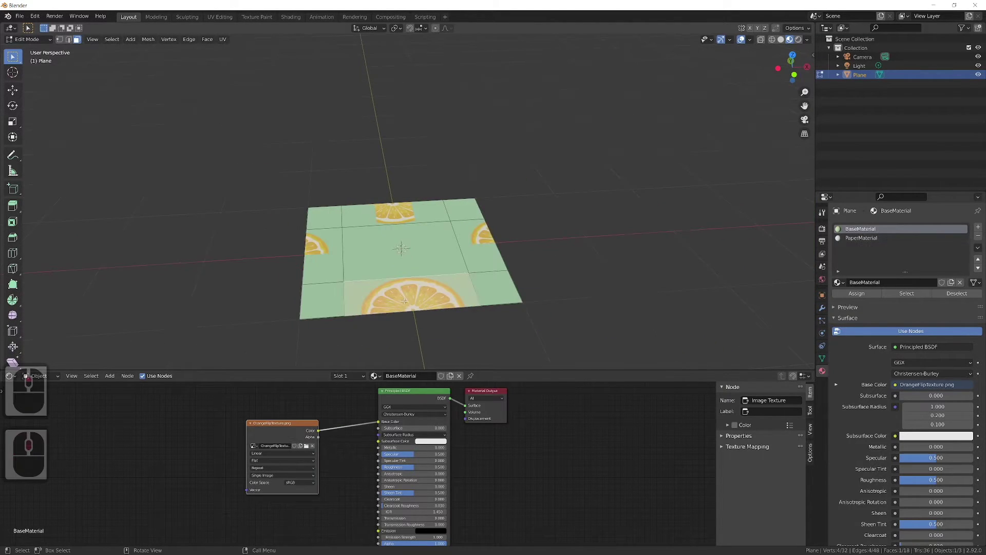
middle_drag(402, 294, 371, 312)
key(p)
click(410, 292)
Step: Split off the next face pair and the top-middle pair as Plane.002 and Plane.003
shift+click(359, 234)
key(p)
click(358, 234)
click(439, 213)
middle_drag(439, 212, 394, 242)
shift+click(438, 227)
key(p)
click(438, 227)
Step: Split the left face pair off as Plane.004 and a top corner pair as Plane.005
click(330, 230)
middle_drag(331, 230, 366, 220)
shift+click(335, 265)
key(p)
click(334, 266)
click(349, 311)
shift+click(410, 151)
key(p)
click(409, 150)
Step: Separate the left corner and far corner face pairs as Plane.006 and Plane.007
middle_drag(409, 150, 383, 226)
click(309, 255)
middle_drag(308, 256, 328, 223)
shift+click(322, 225)
key(p)
click(322, 226)
click(413, 214)
middle_drag(412, 215, 443, 159)
shift+click(359, 264)
key(p)
click(359, 264)
click(488, 288)
Step: Split the last corner pair off as Plane.008, then return to Object Mode selecting Plane.001
shift+click(506, 222)
key(p)
click(506, 222)
middle_drag(506, 222, 460, 303)
key(Tab)
click(460, 303)
Step: Rename the bottom-middle piece to Bottom and the top-middle piece to Top
click(822, 295)
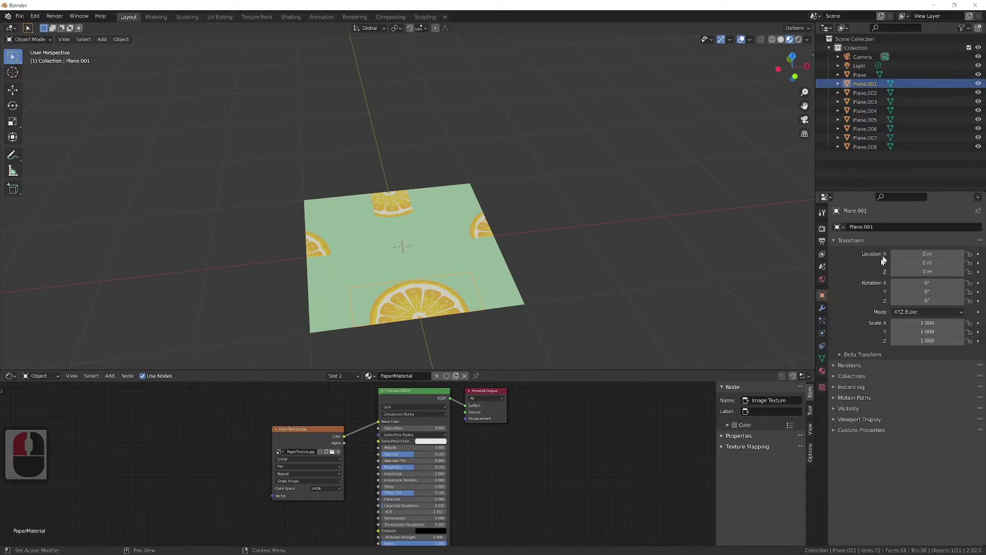
click(884, 224)
text(Bottom)
key(Return)
click(415, 214)
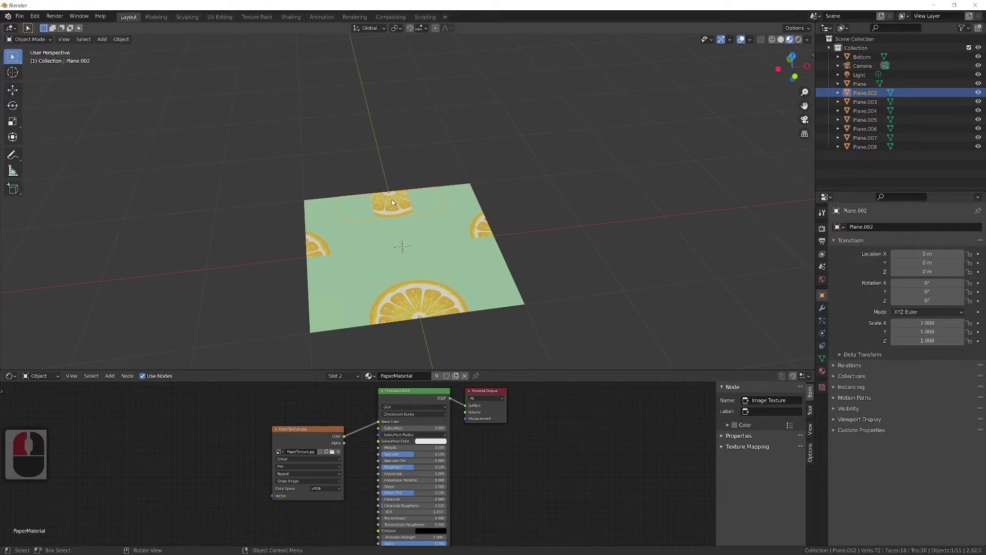
click(885, 227)
text(Top)
key(Return)
Step: Rename the left-side piece to Right and the right-hand piece to Left
click(334, 253)
click(874, 227)
text(Right)
key(Return)
click(482, 241)
click(868, 227)
text(Left)
key(Return)
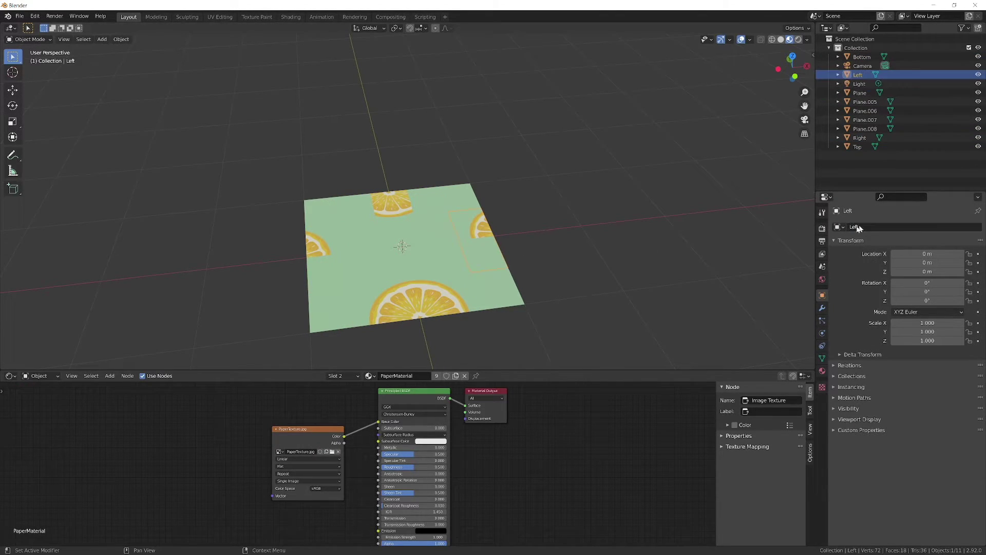
Step: Name three corner pieces LeftTop, LeftBottom and RightTop
click(463, 199)
key(Return)
click(512, 295)
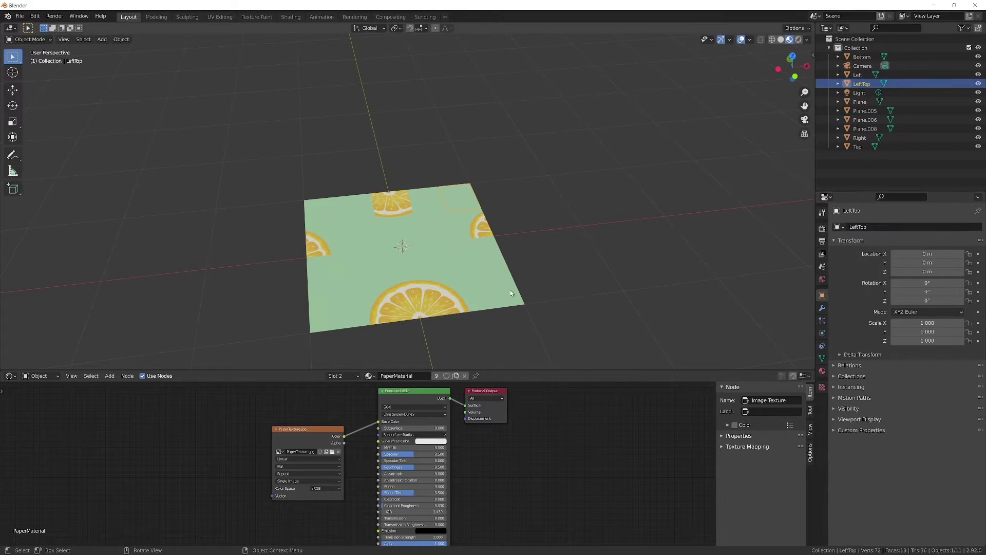
click(865, 229)
text(LeftBottom)
key(Return)
click(321, 211)
click(888, 229)
key(Return)
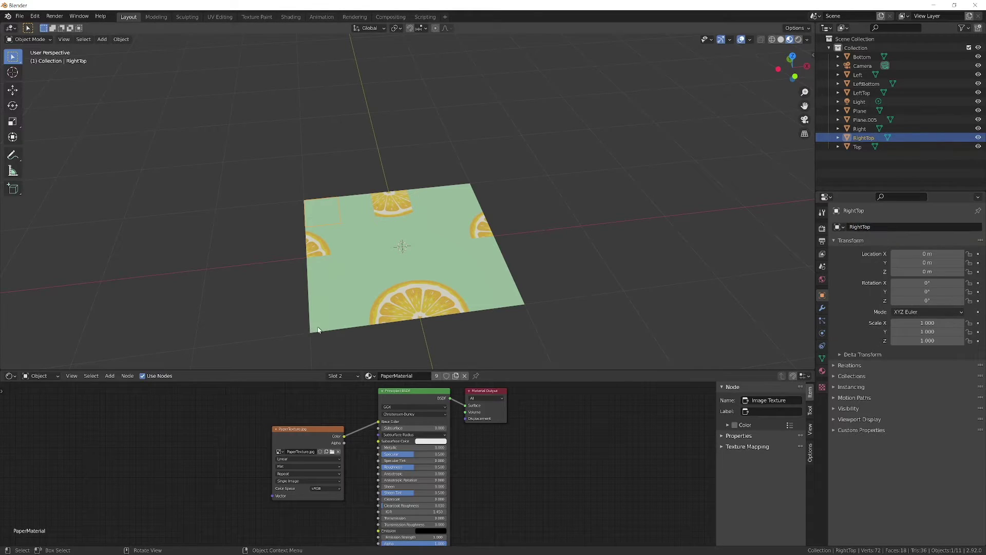
Step: Name the last corner piece RightBottom and the centre piece Base
click(329, 310)
click(900, 226)
text(RightBottom)
key(Return)
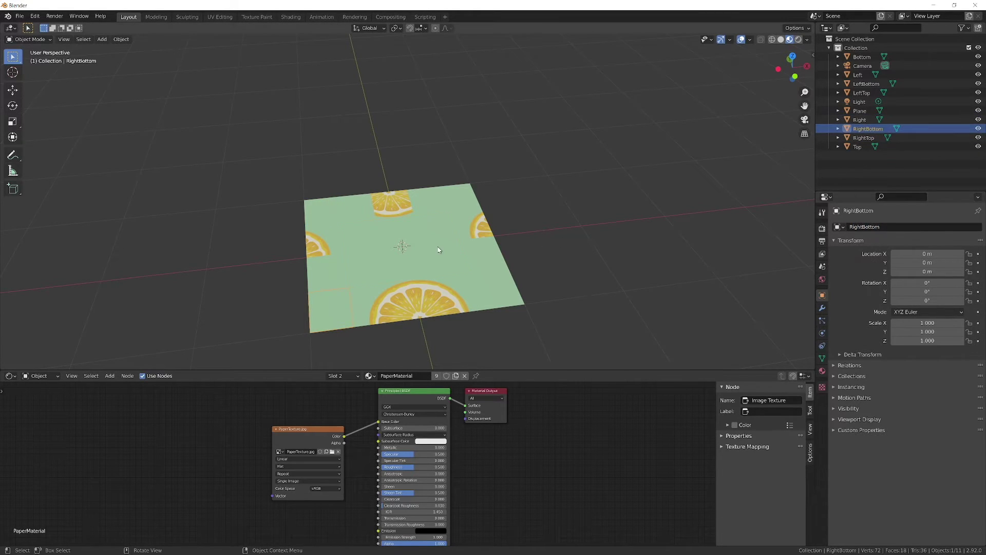
click(410, 256)
click(865, 226)
text(Base)
key(Return)
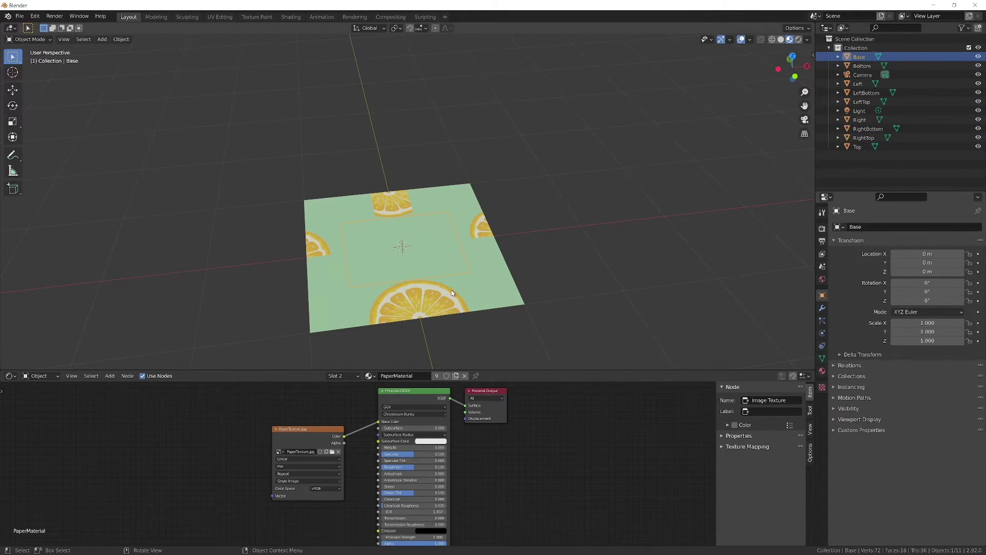
Step: Snap the 3D cursor to the Bottom piece's inner fold edge
click(452, 293)
key(KP_Decimal)
scroll(451, 289, down, 2)
middle_drag(384, 244, 413, 235)
key(Tab)
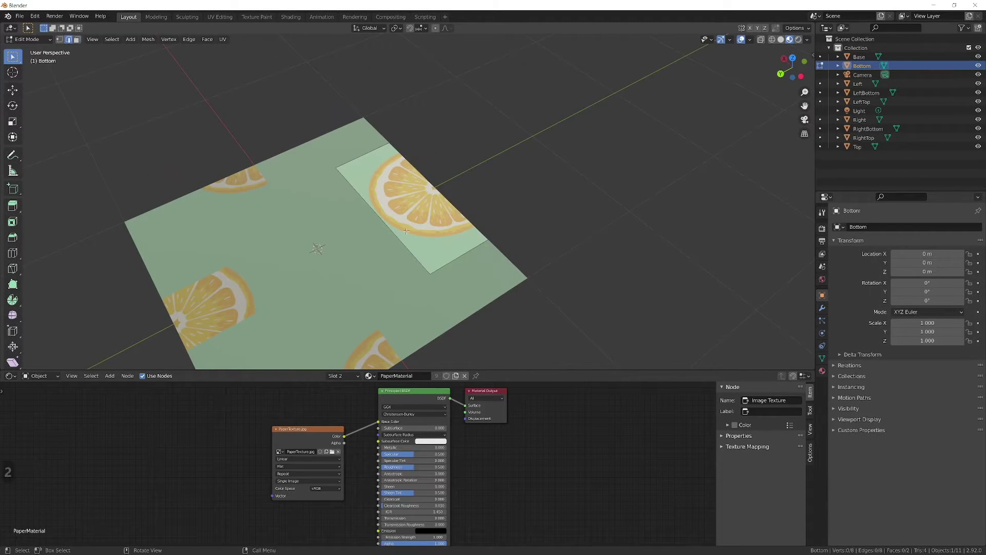
scroll(380, 219, up, 2)
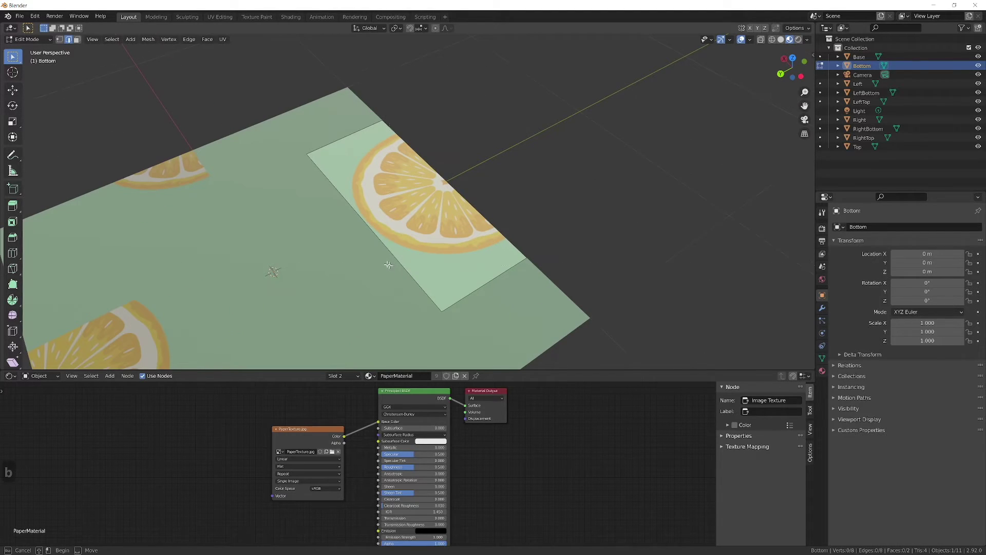
drag(386, 261, 342, 199)
key(F3)
text(set cursor to s)
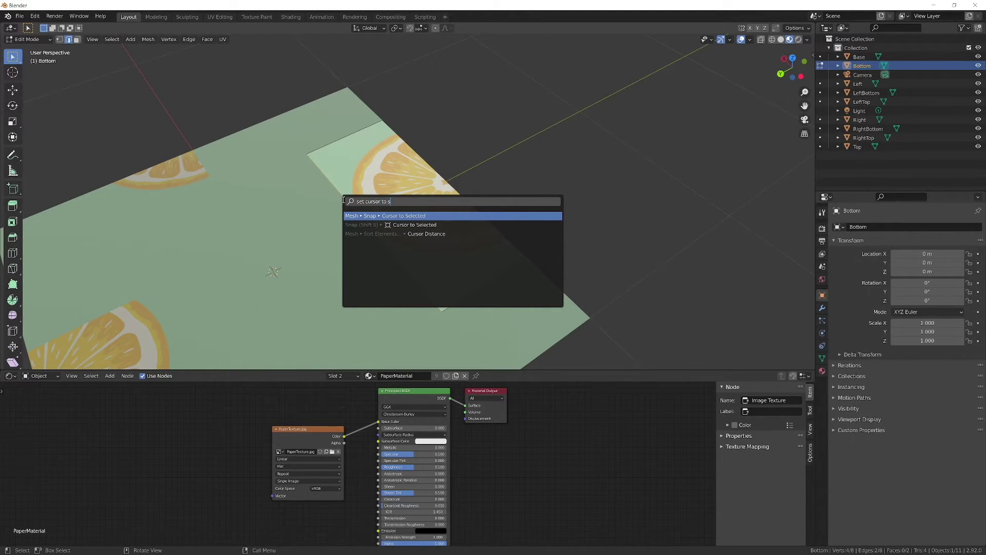
key(Return)
Step: Set Bottom's origin to the 3D cursor and test-rotate the flap around X
key(Tab)
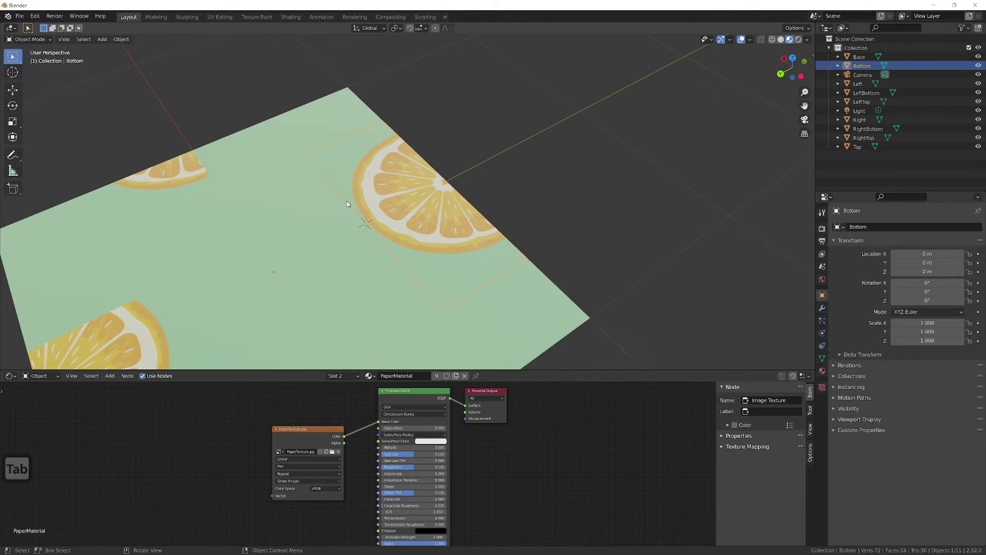
key(F3)
text(set ori)
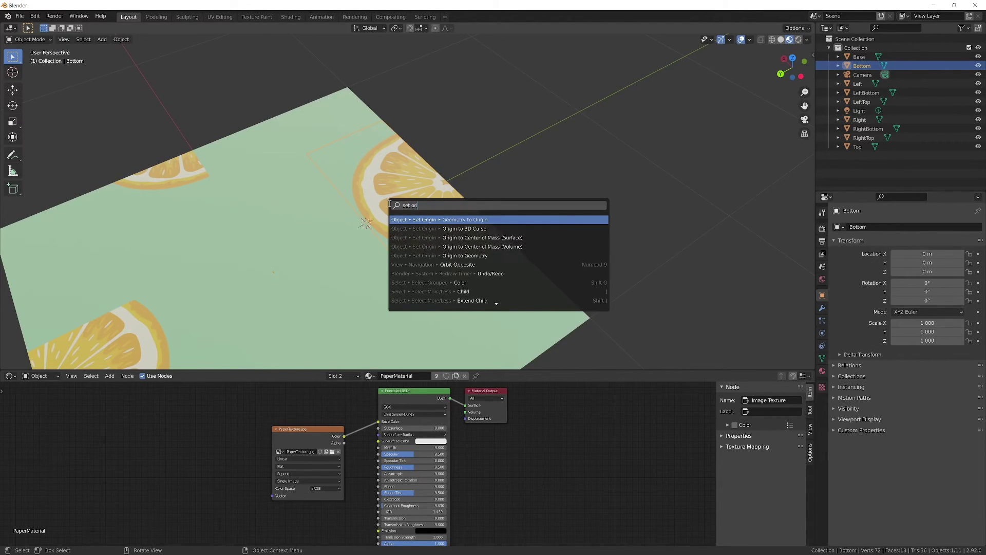
click(411, 228)
mouse_move(411, 229)
middle_down()
mouse_move(380, 229)
mouse_move(407, 210)
middle_up()
key(r)
key(x)
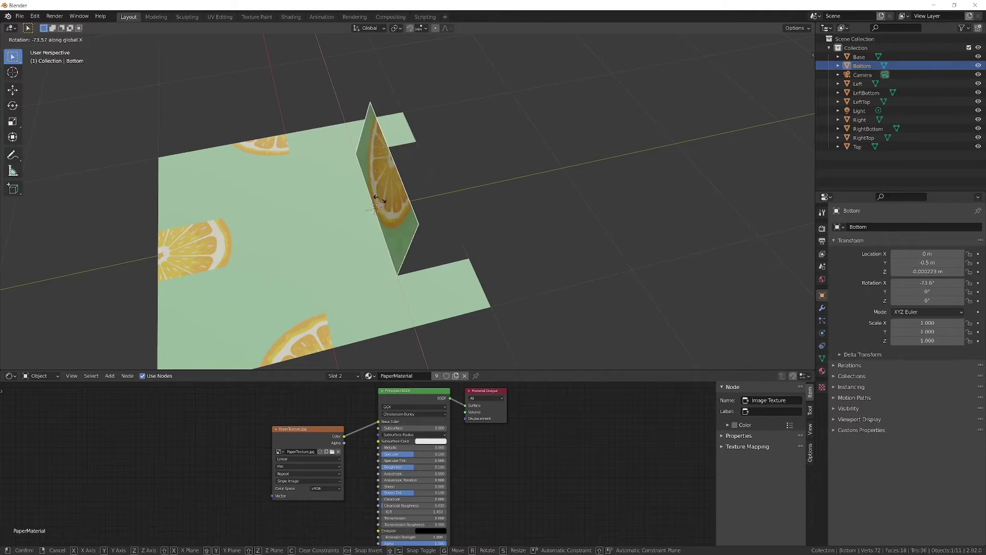
Step: Cancel the test rotation and move the Left flap's origin onto its fold edge
key(Escape)
click(297, 159)
key(Tab)
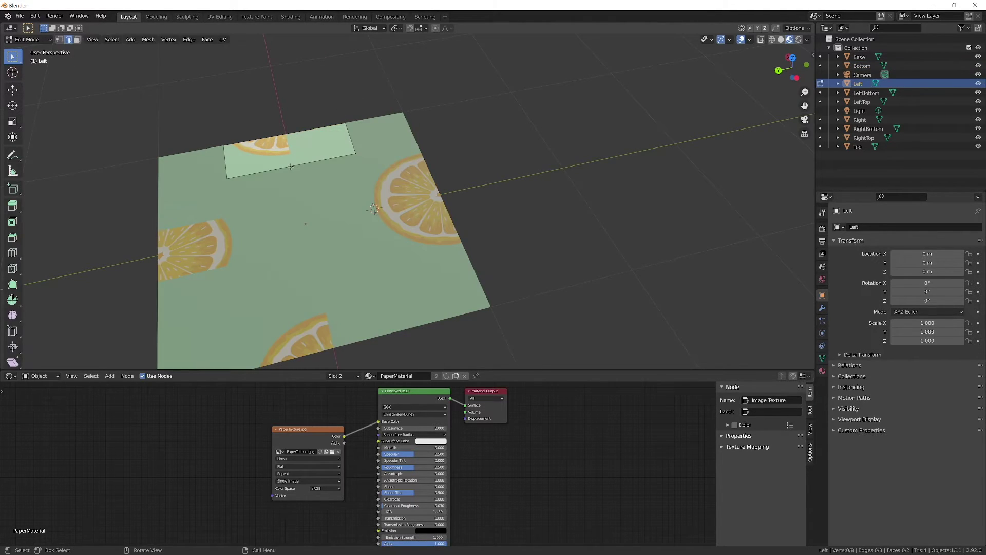
key(F3)
text(cursor to s)
key(Return)
key(Tab)
key(F3)
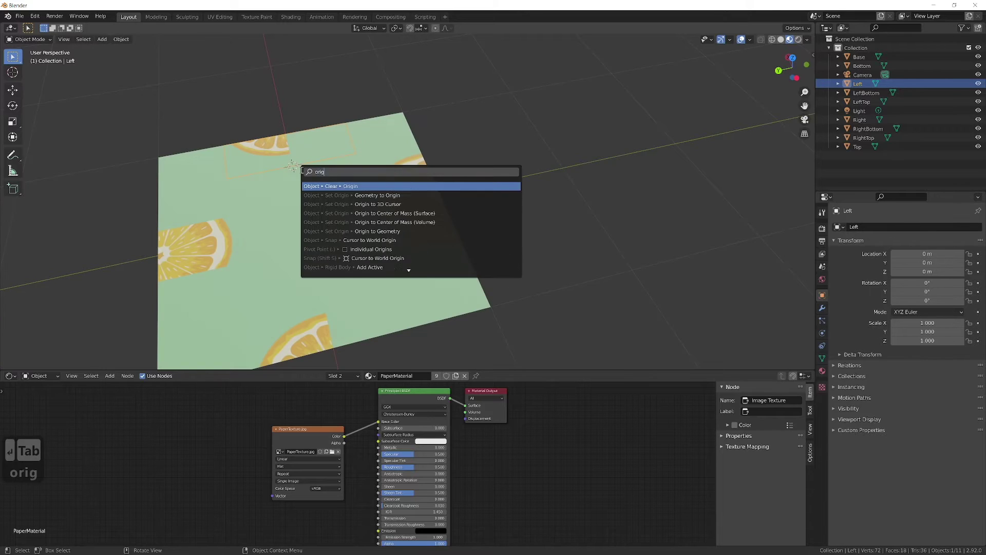
text(origin to cu)
key(Return)
key(Tab)
key(Tab)
Step: Move the Top flap's origin onto its inner fold edge via the 3D cursor
middle_drag(302, 170, 246, 180)
click(234, 157)
key(Tab)
drag(267, 168, 235, 151)
key(F3)
text(cursor to sele)
key(Return)
key(Tab)
key(F3)
text(origin to cur)
key(Return)
Step: Move the Right flap's origin onto its inner fold edge via the 3D cursor
middle_drag(236, 152, 205, 154)
click(234, 193)
key(Tab)
drag(235, 196, 260, 179)
key(F3)
text(cursor to sele)
key(Return)
key(Tab)
key(F3)
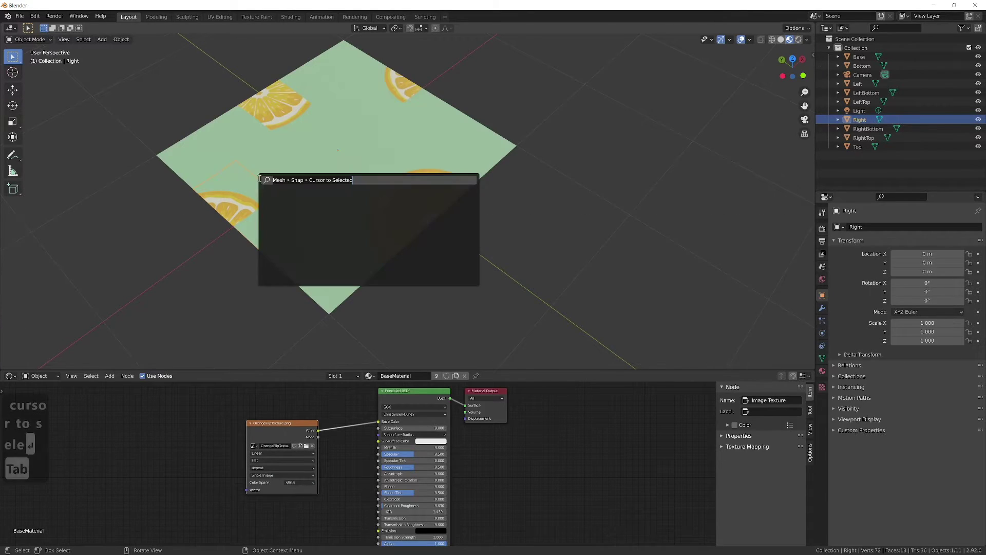
text(origin to cur)
key(Return)
Step: Apply Origin to Geometry to Base, LeftTop, LeftBottom, RightTop and RightBottom together
click(329, 267)
shift+click(469, 145)
shift+click(350, 66)
shift+click(201, 156)
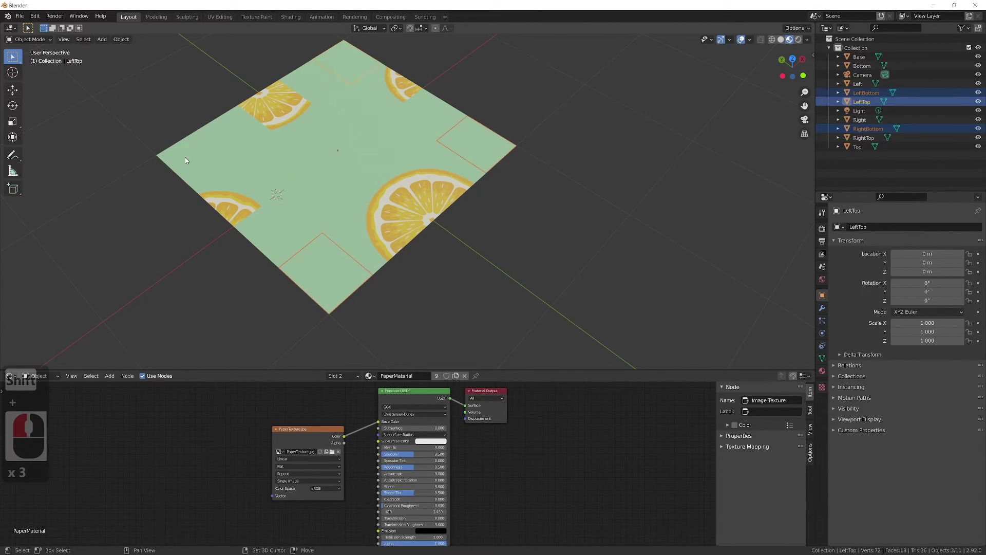
shift+click(329, 167)
key(F3)
text(origin to ge)
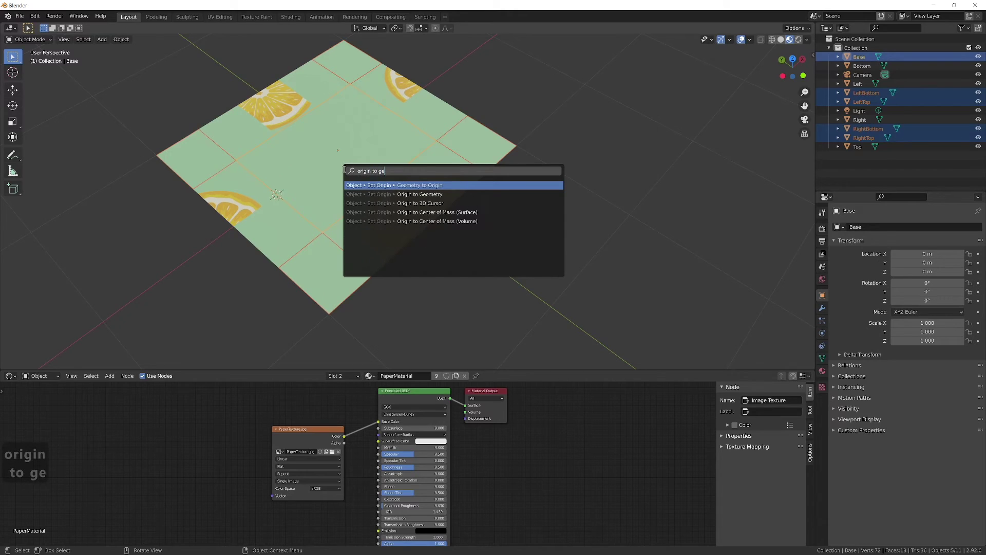
key(Down)
key(Return)
scroll(471, 213, down, 2)
click(471, 213)
middle_drag(471, 214, 423, 194)
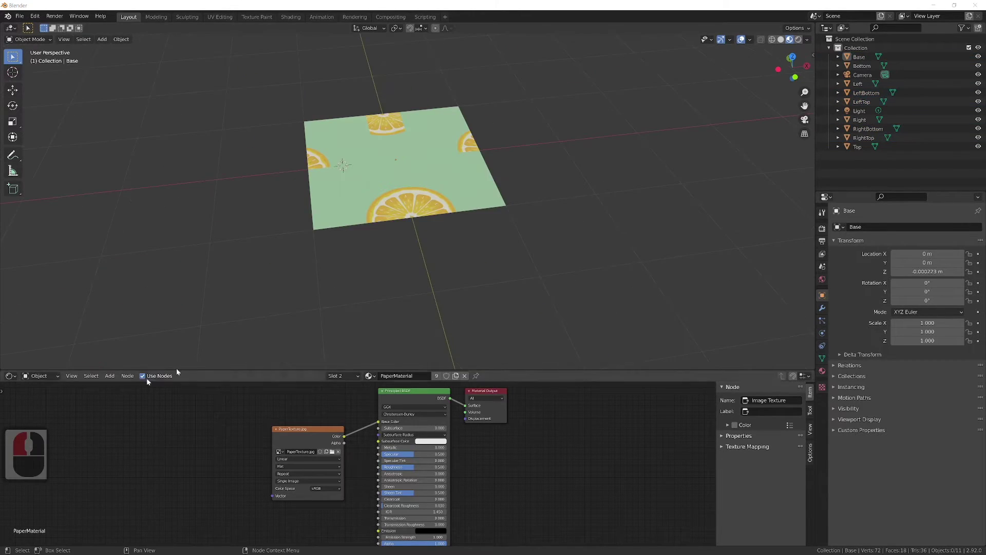
Step: Export the Bottom piece alone as bottom.fbx into the FoldStuff folder, with Selected Objects ticked
click(430, 214)
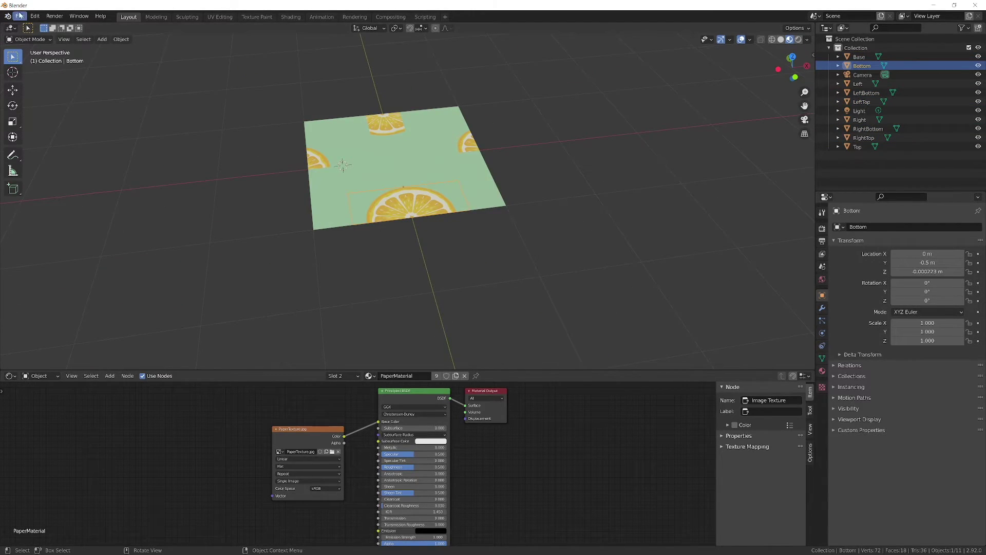
click(20, 16)
mouse_move(83, 151)
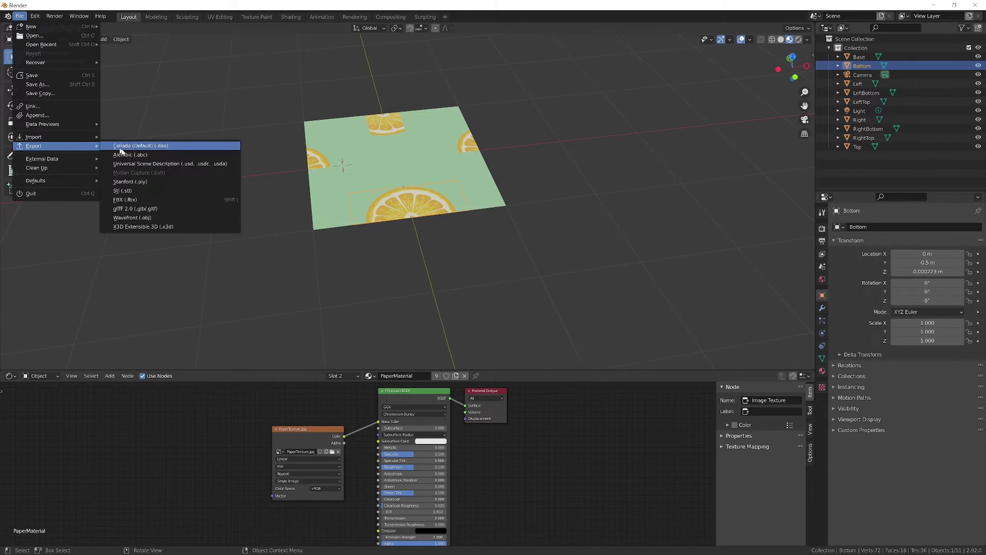
click(150, 198)
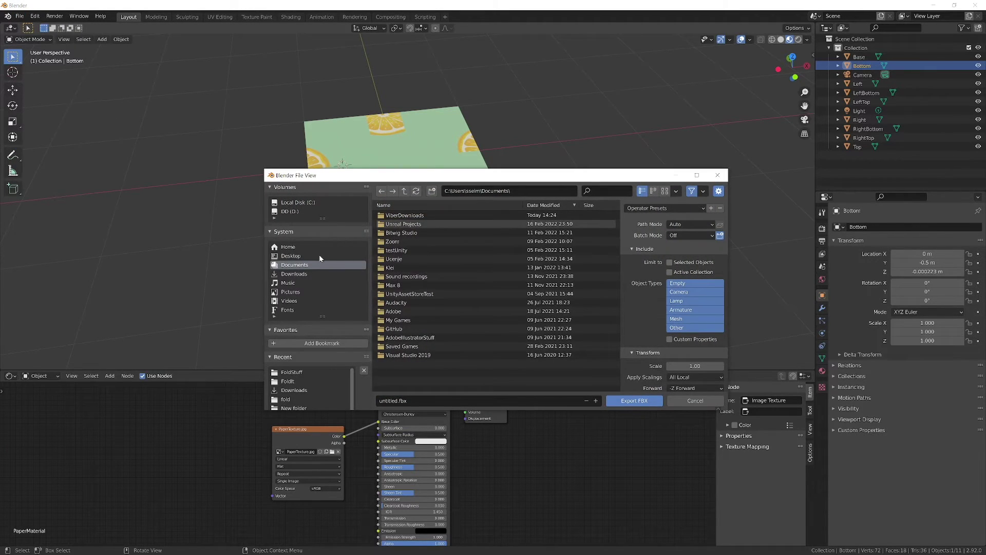
click(291, 372)
click(416, 399)
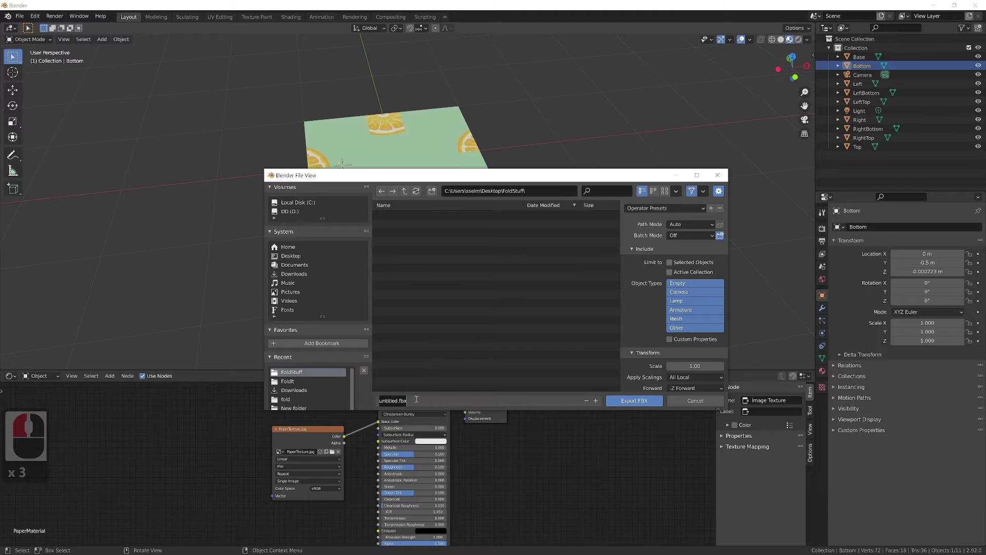
click(682, 257)
click(682, 258)
scroll(697, 293, down, 6)
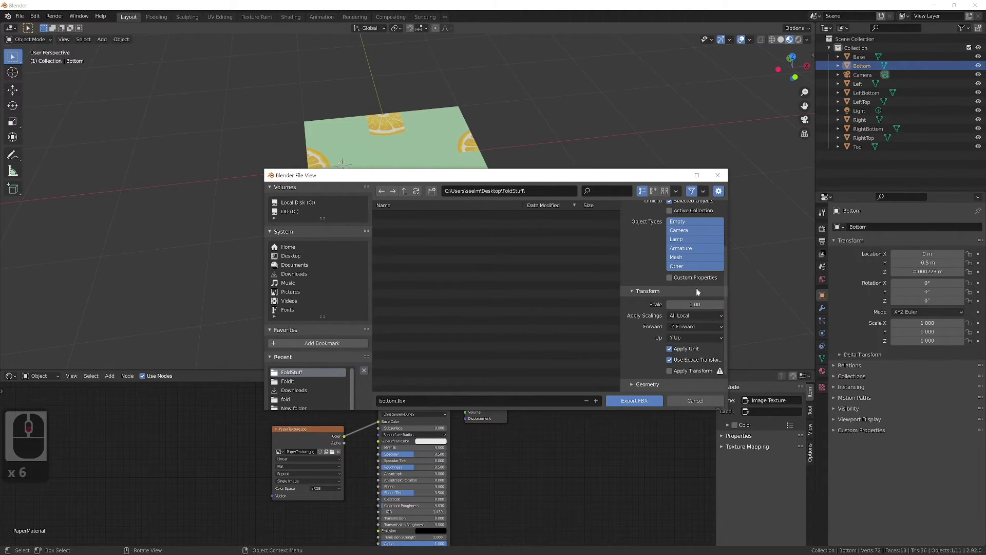
click(639, 400)
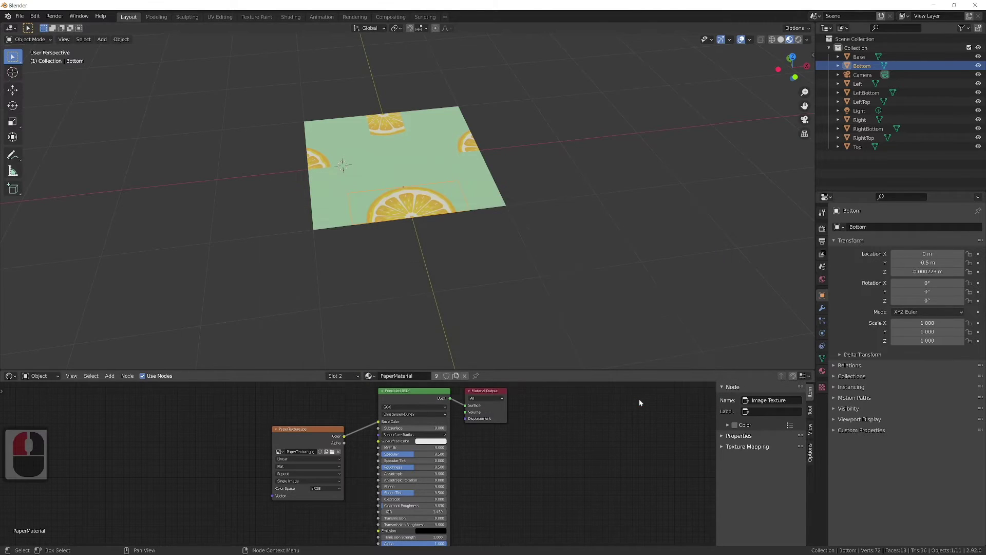
Step: Export the Top piece as top.fbx
click(858, 146)
click(19, 16)
click(139, 199)
click(416, 400)
text(top)
click(636, 400)
Step: Export the Left piece as left.fbx
click(857, 83)
click(19, 15)
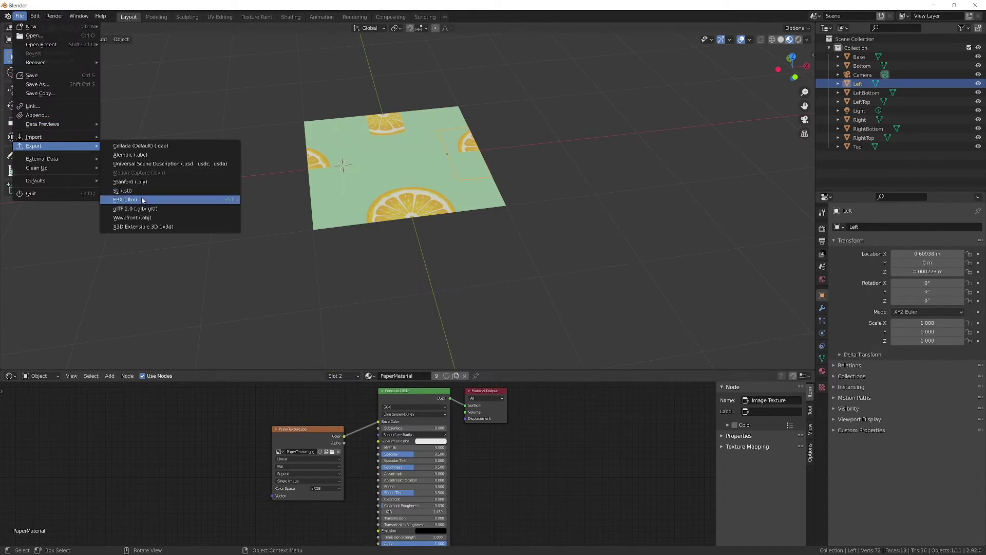
click(142, 200)
text(left)
click(636, 400)
Step: Export the Right piece as right.fbx
click(325, 166)
click(20, 16)
click(139, 199)
text(right)
click(636, 400)
Step: Export the RightTop piece as rightTop.fbx
click(324, 129)
click(19, 16)
click(141, 199)
click(416, 400)
text(rightTop)
click(617, 400)
Step: Select the LeftTop and LeftBottom pieces and begin renaming the next export file
click(449, 120)
click(157, 199)
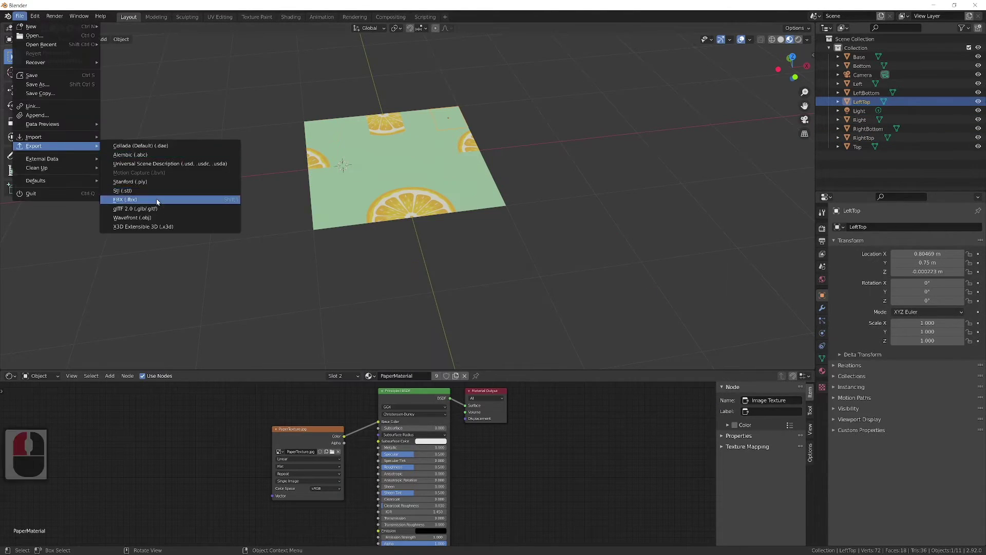
click(479, 200)
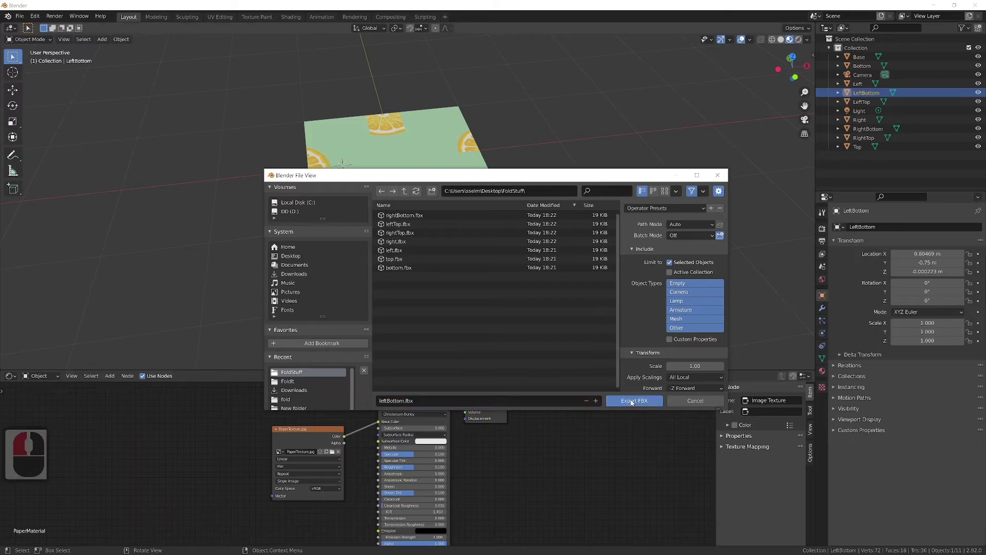
double_click(462, 403)
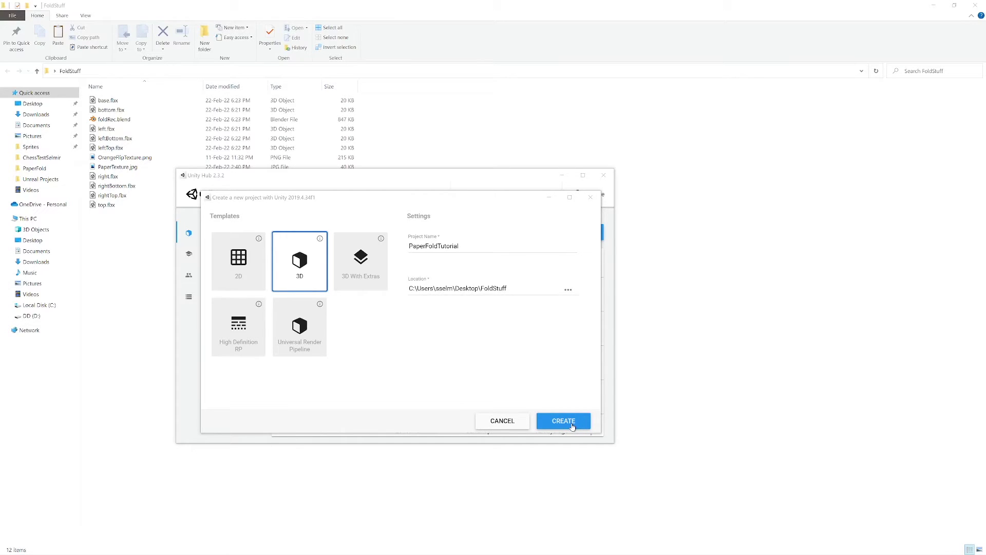
Step: Create the PaperFoldTutorial Unity project and add a Meshes folder under Assets
click(571, 426)
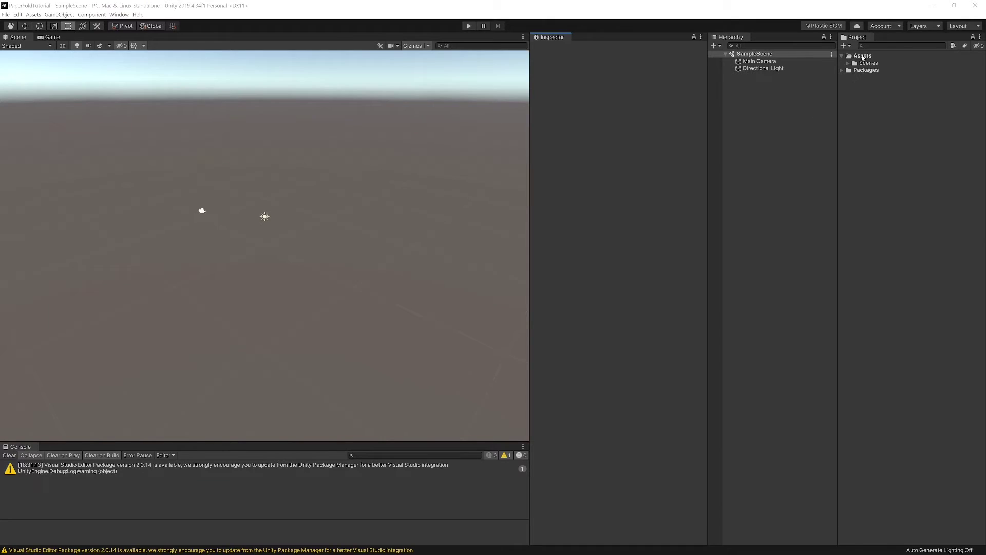
right_click(863, 57)
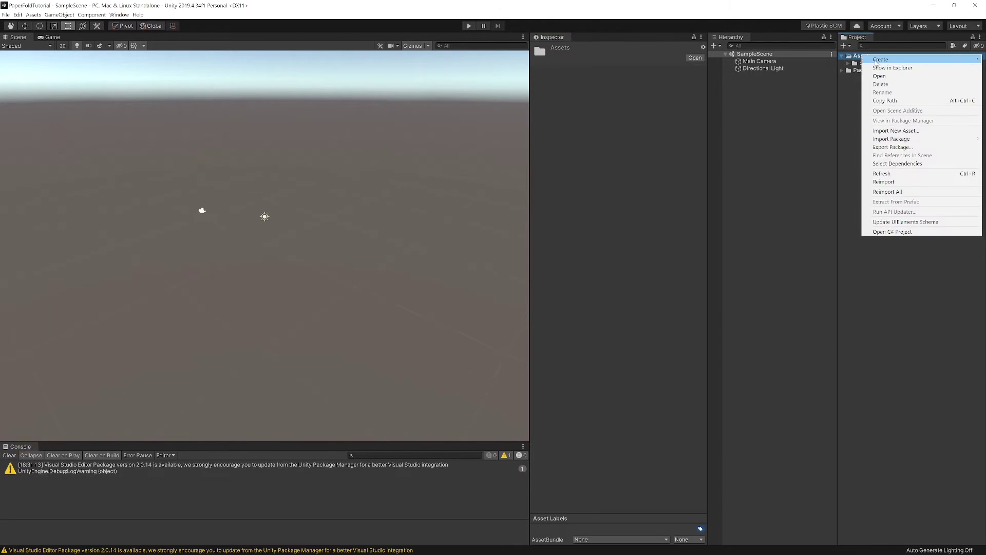
click(827, 60)
key(Return)
Step: Add Textures and Materials folders under Assets
right_click(859, 56)
click(808, 59)
key(Return)
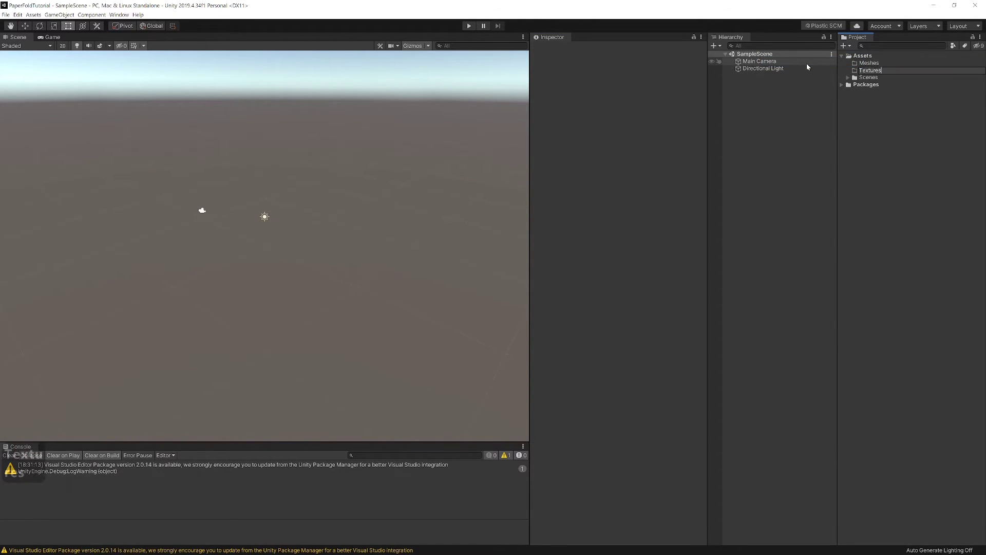
right_click(863, 55)
mouse_move(884, 60)
click(831, 61)
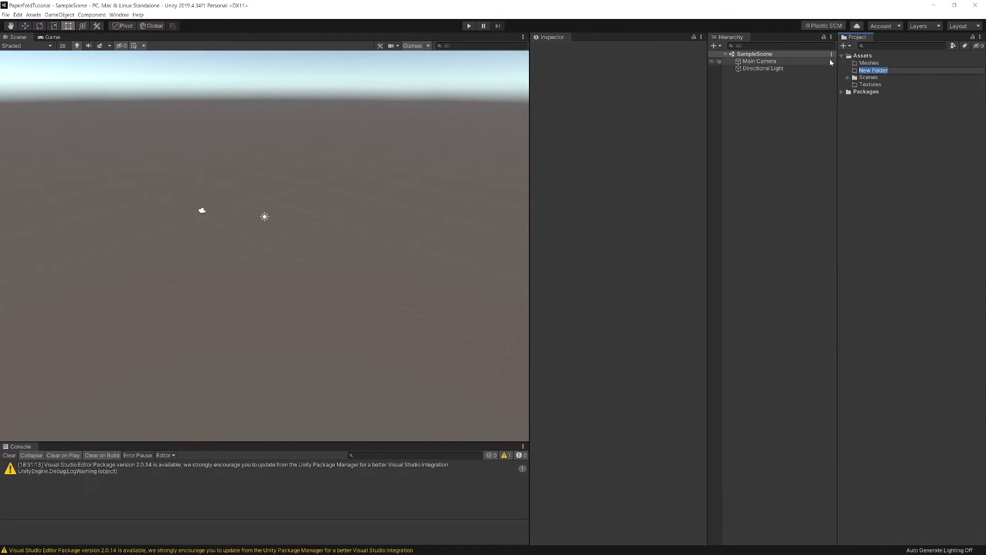
text(Materials)
key(Return)
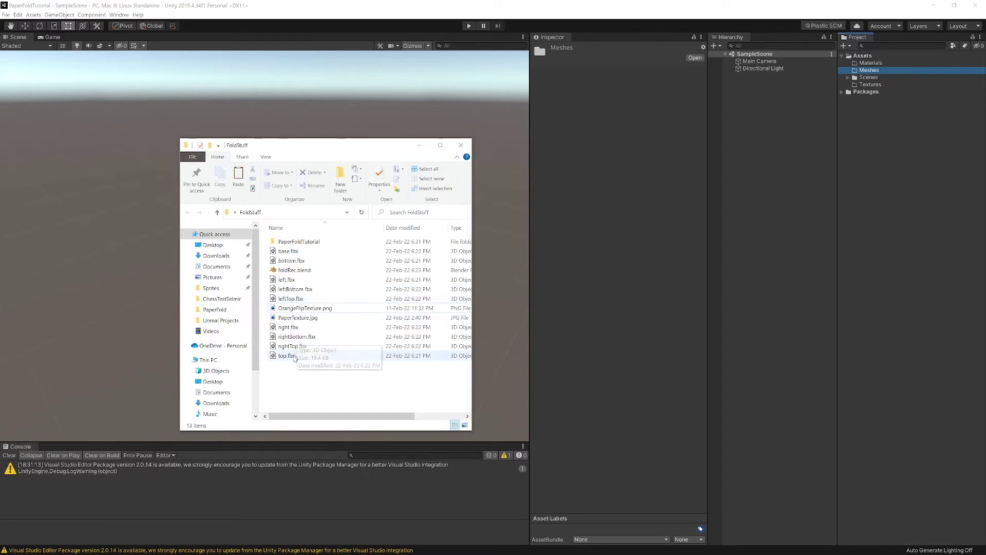
Step: Drag the nine piece FBX files, from base.fbx to rightTop.fbx, into Unity's Meshes folder
click(293, 354)
ctrl+click(293, 346)
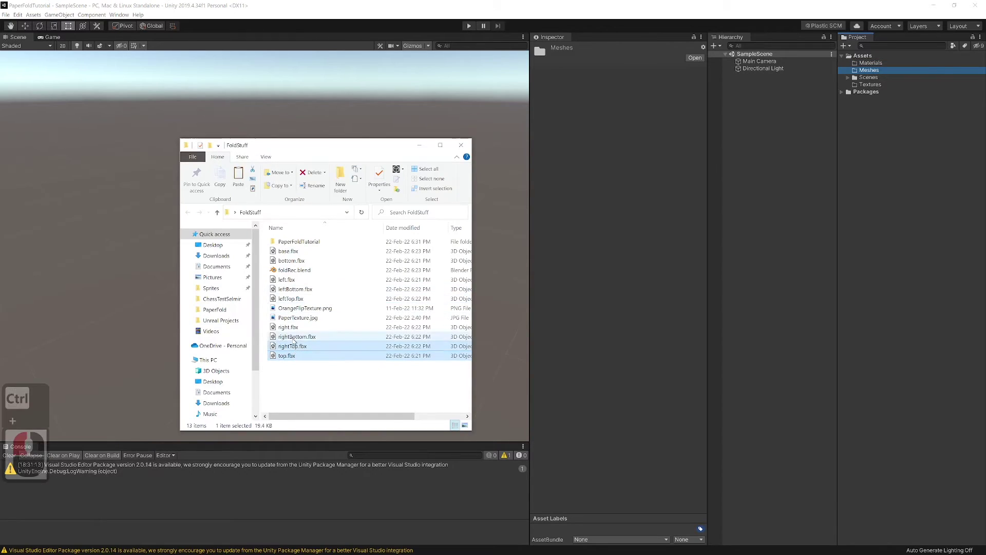
ctrl+click(288, 327)
ctrl+click(290, 299)
ctrl+click(292, 289)
ctrl+click(287, 280)
ctrl+click(291, 261)
ctrl+click(287, 250)
drag(288, 250, 871, 110)
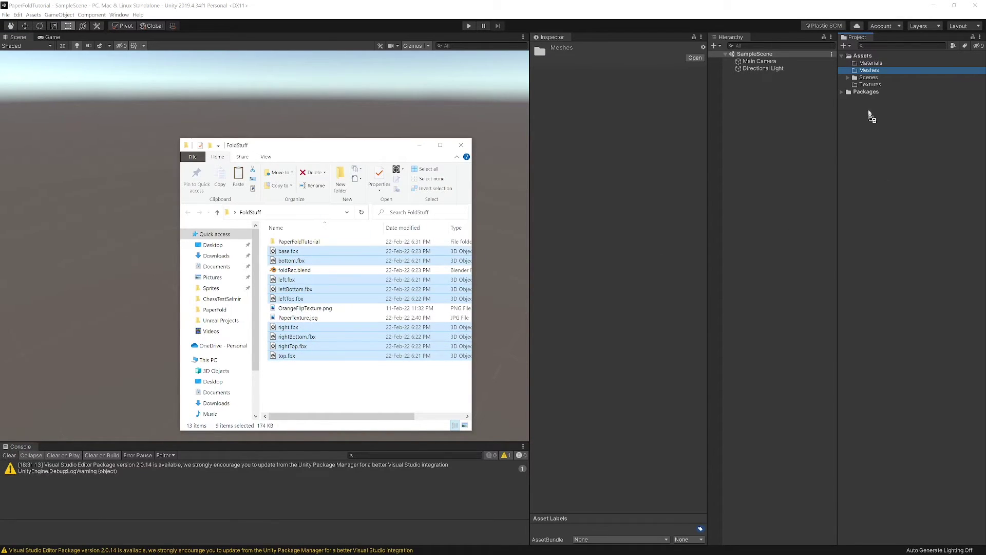
drag(868, 70, 869, 71)
Step: Import OrangeFlipTexture.png and PaperTexture.jpg into the project, then close the FoldStuff window
click(305, 307)
shift+click(297, 317)
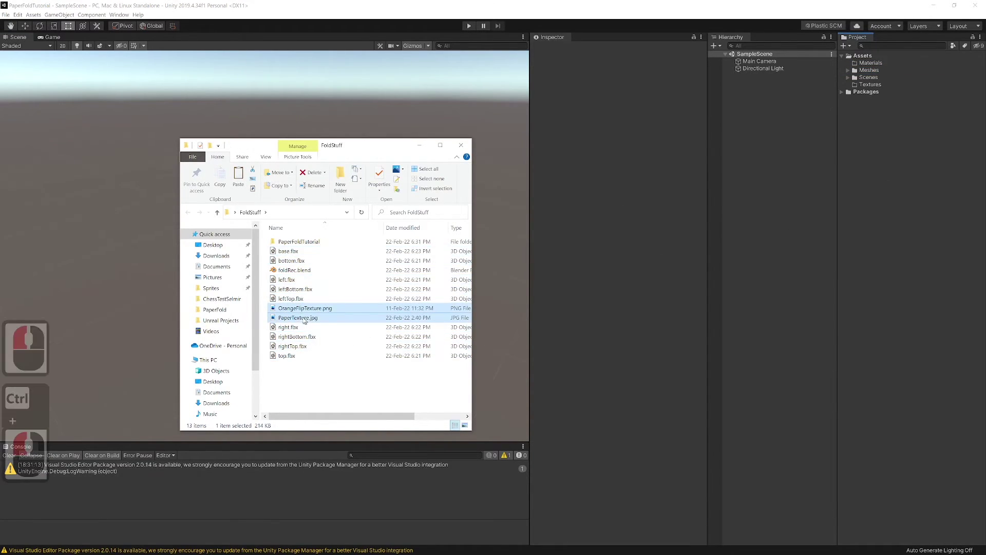
drag(298, 317, 871, 84)
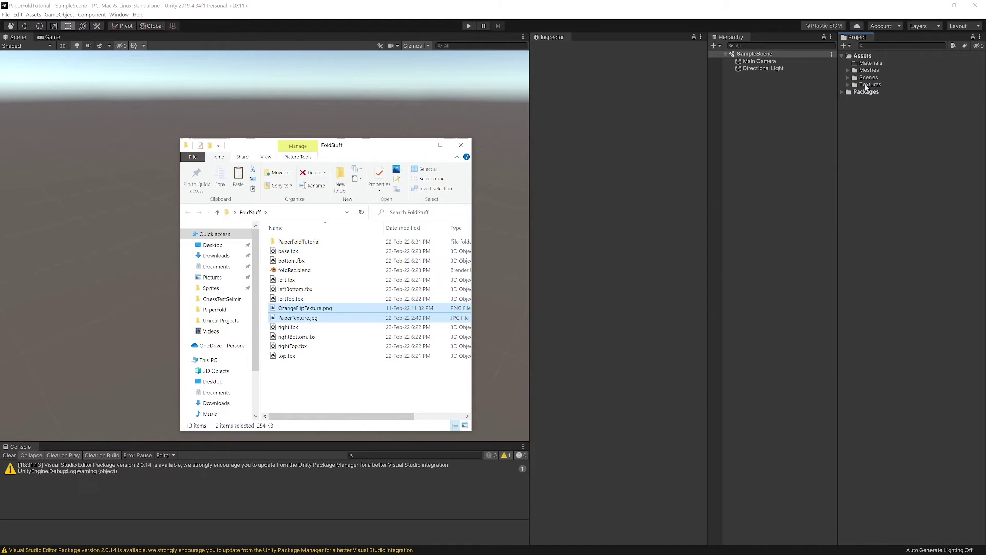
click(458, 144)
Step: Create BaseMaterial with the orange-slice texture as albedo and smoothness lowered to 0
right_click(869, 63)
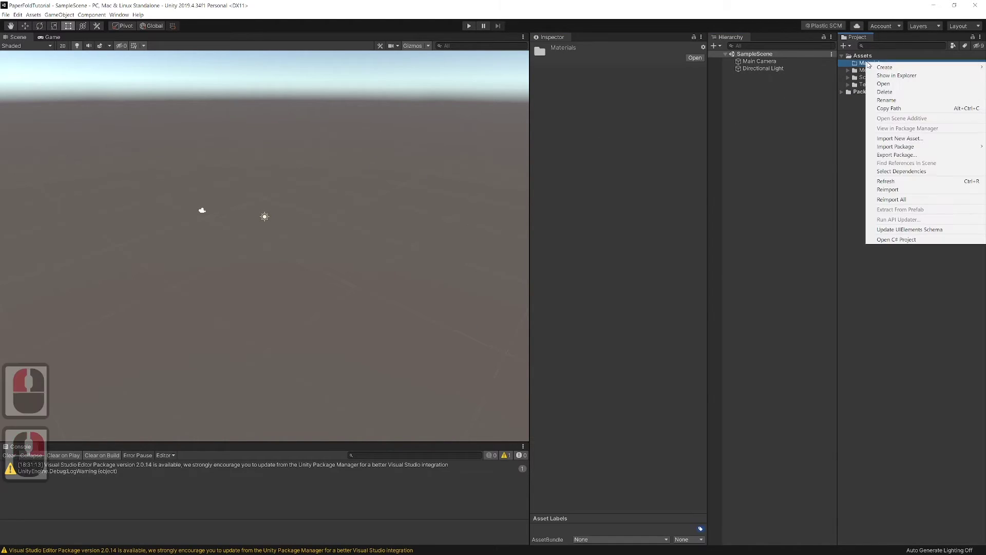
mouse_move(875, 66)
click(808, 165)
text(BaseMaterial)
key(Return)
click(550, 90)
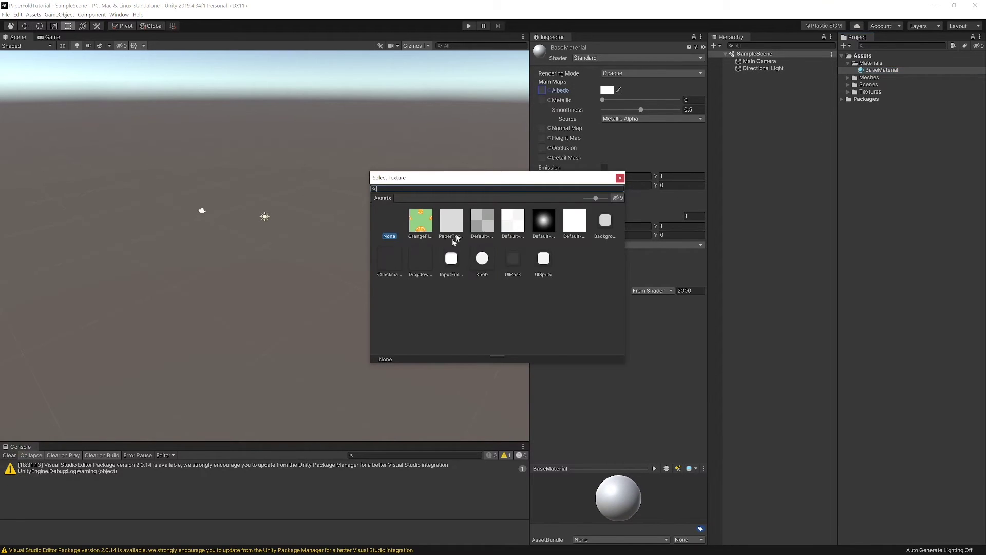
click(420, 220)
click(621, 179)
drag(640, 110, 576, 114)
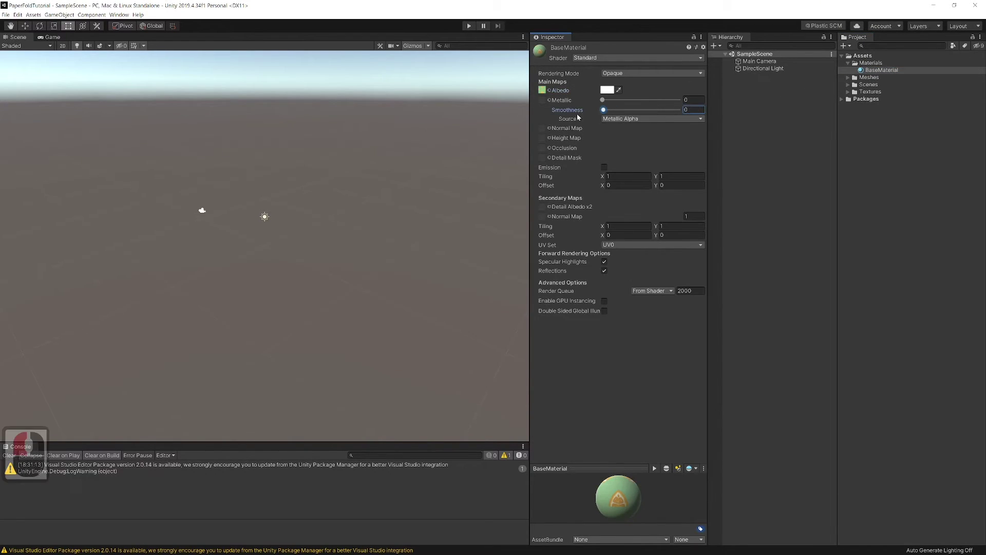
Step: Create PaperMaterial with a texture as albedo and reduced smoothness
right_click(868, 64)
mouse_move(892, 71)
click(816, 166)
text(PaperMaterial)
key(Return)
click(549, 90)
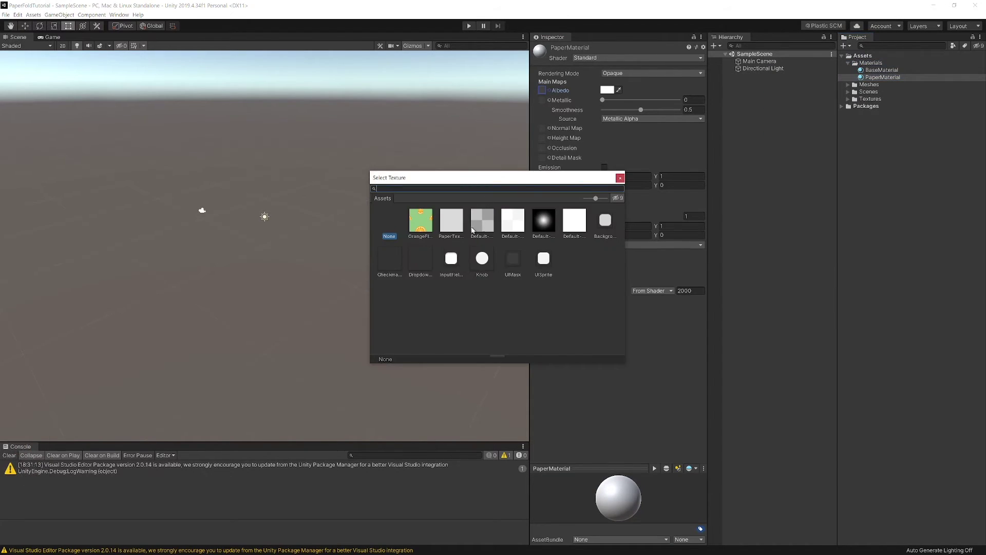
click(452, 220)
click(620, 178)
drag(640, 110, 604, 111)
click(895, 158)
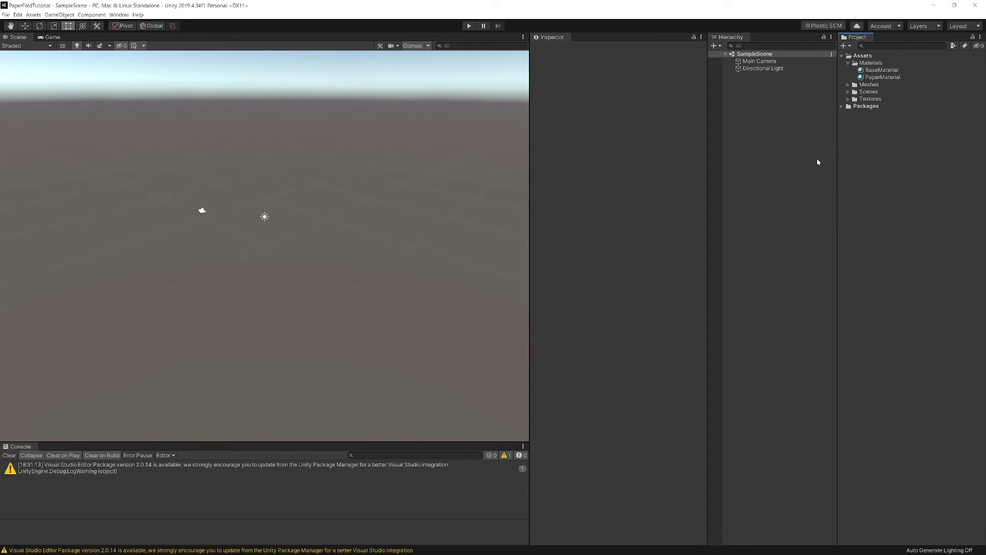
Step: Select all nine meshes in the Meshes folder and place them into the scene
click(848, 84)
click(872, 91)
shift+click(869, 149)
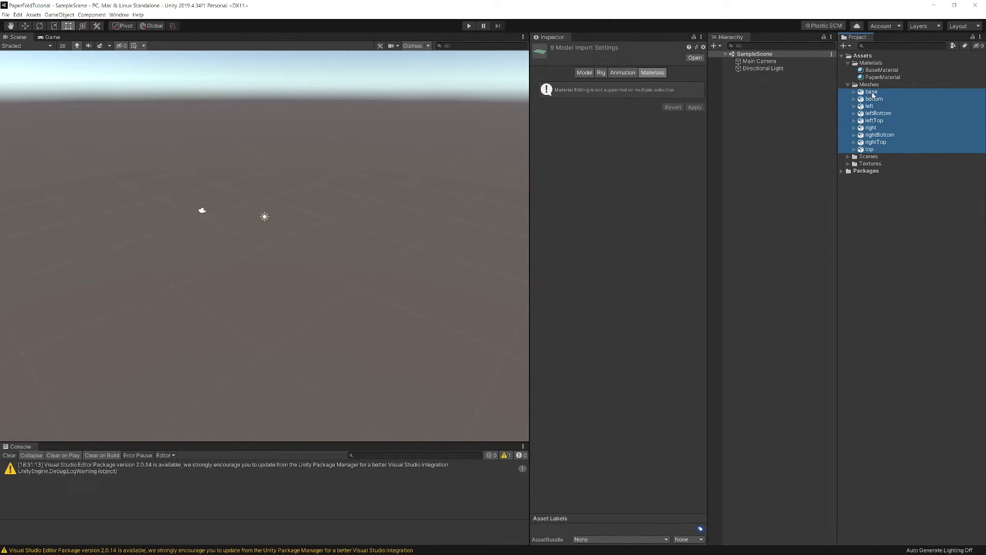
drag(873, 94, 795, 101)
Step: Fly the Scene camera around and above the assembled paper plane
scroll(291, 236, up, 5)
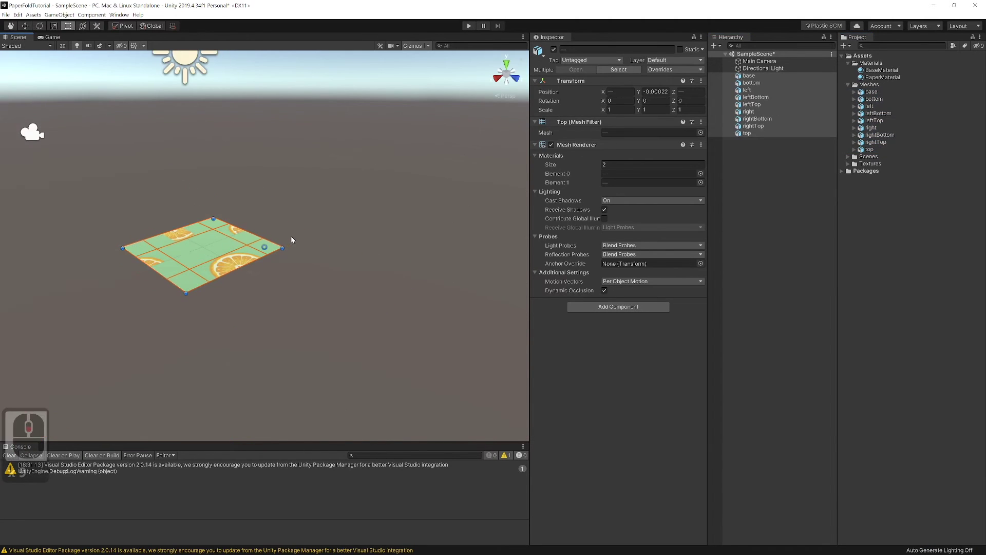
right_drag(282, 243, 231, 350)
key(w)
key(d)
key(d)
key(s)
key(s)
key(a)
key(w)
key(d)
key(w)
key(w)
key(a)
key(s)
key(e)
key(w)
Step: Test-fold the left piece up along its edge, then undo the rotation
click(394, 391)
click(306, 340)
click(321, 259)
click(387, 247)
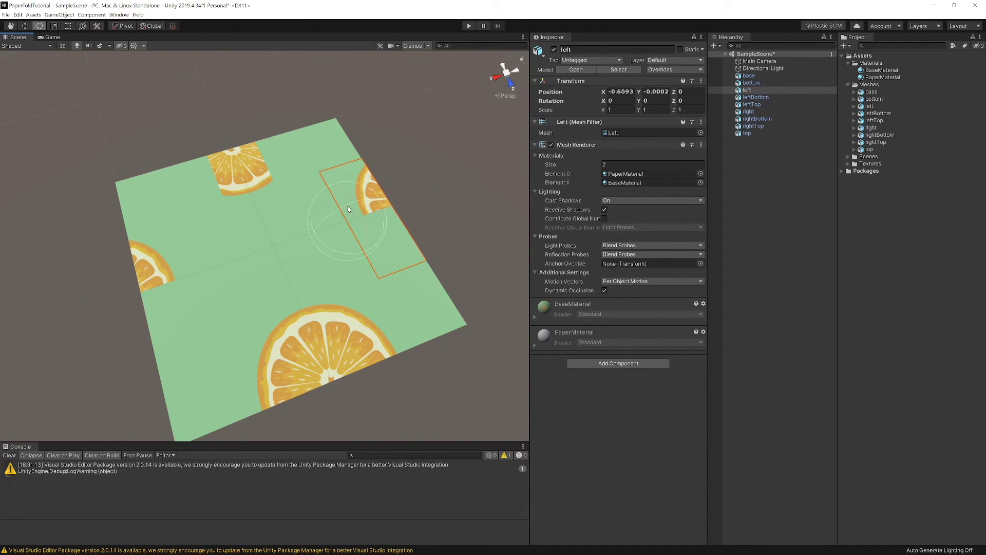
drag(348, 209, 344, 247)
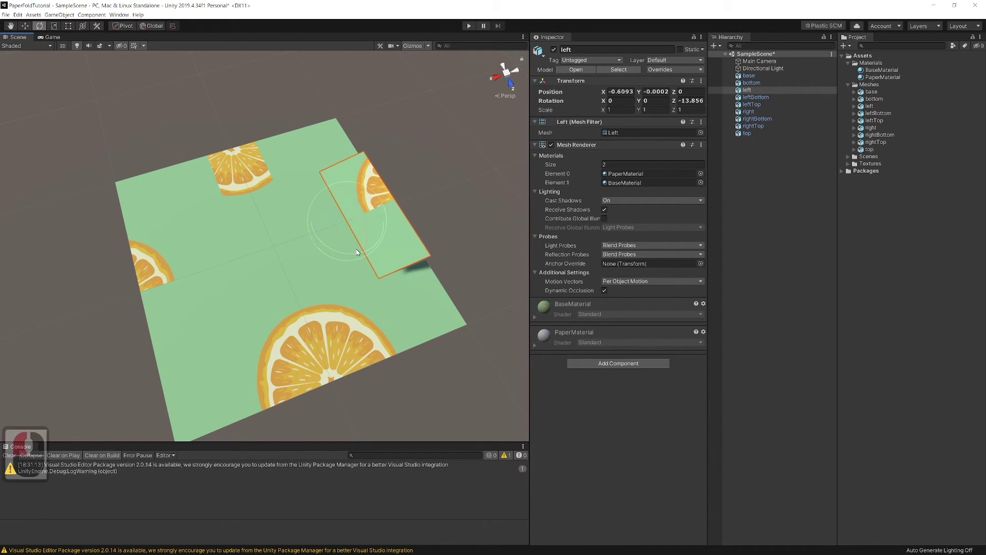
key(ctrl+z)
click(310, 313)
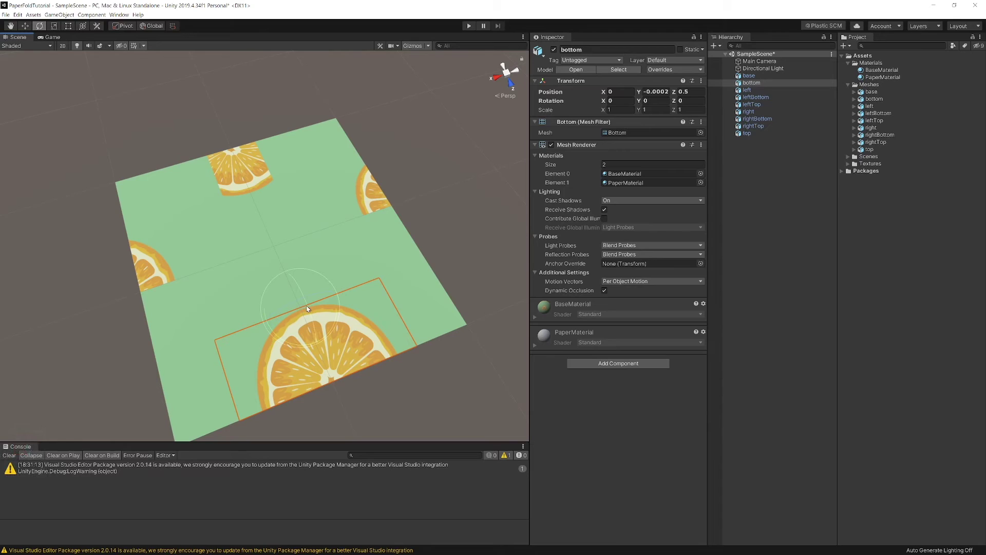